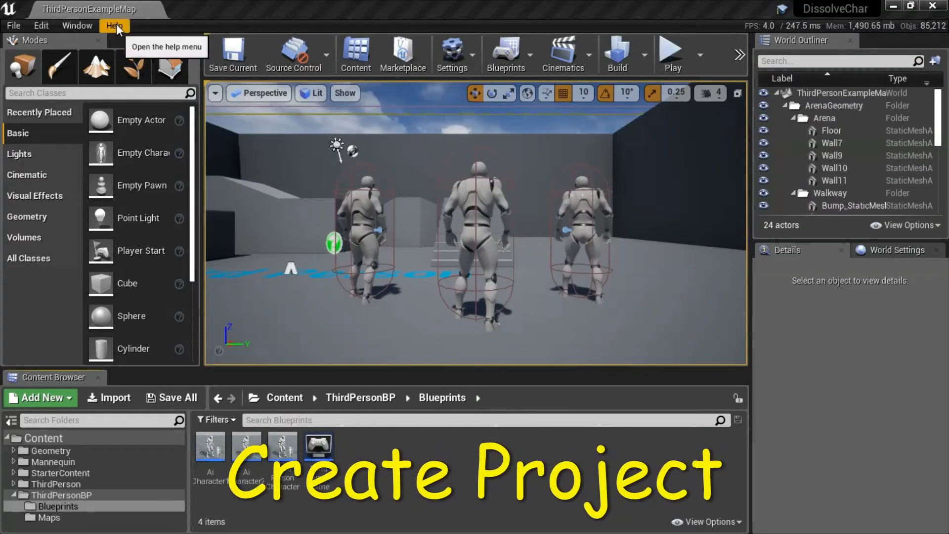
Check the installed editor version in the About Unreal Editor information and close it.
click(116, 24)
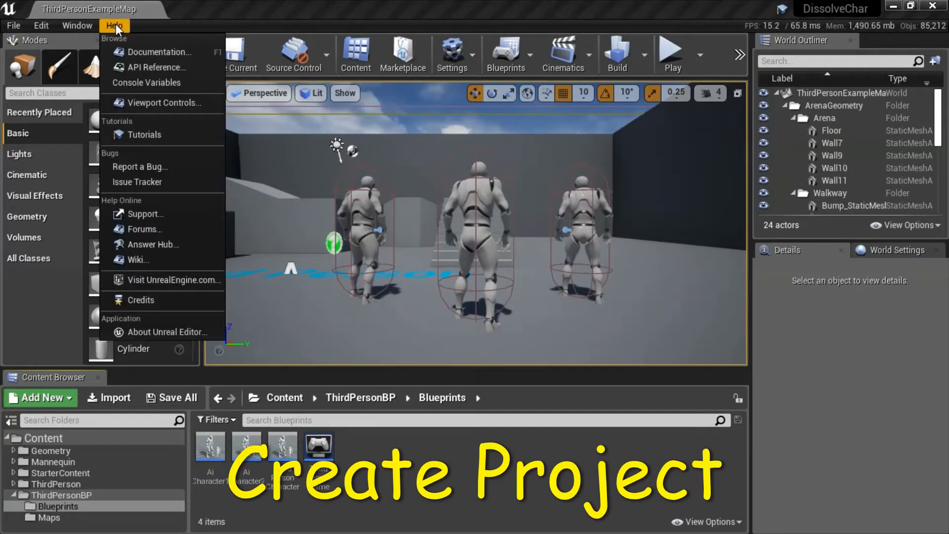
click(181, 327)
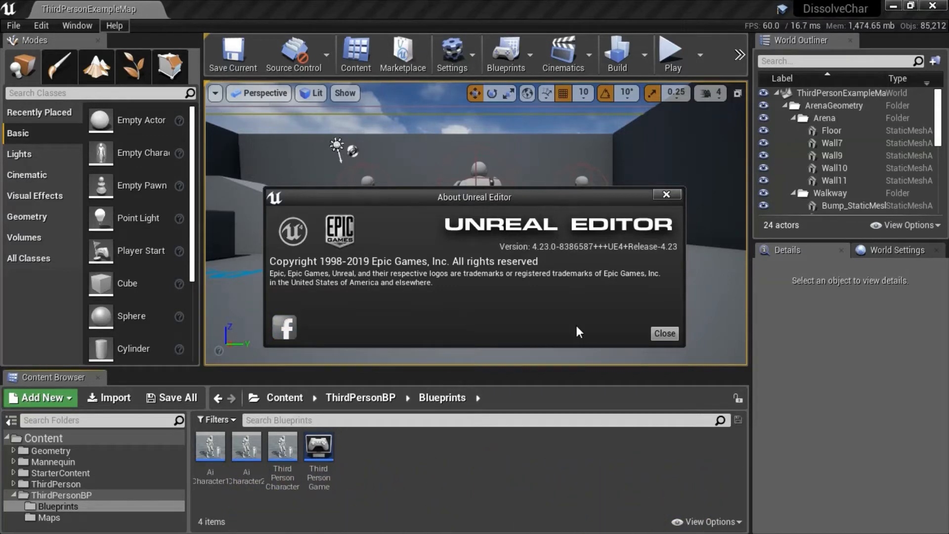
click(664, 333)
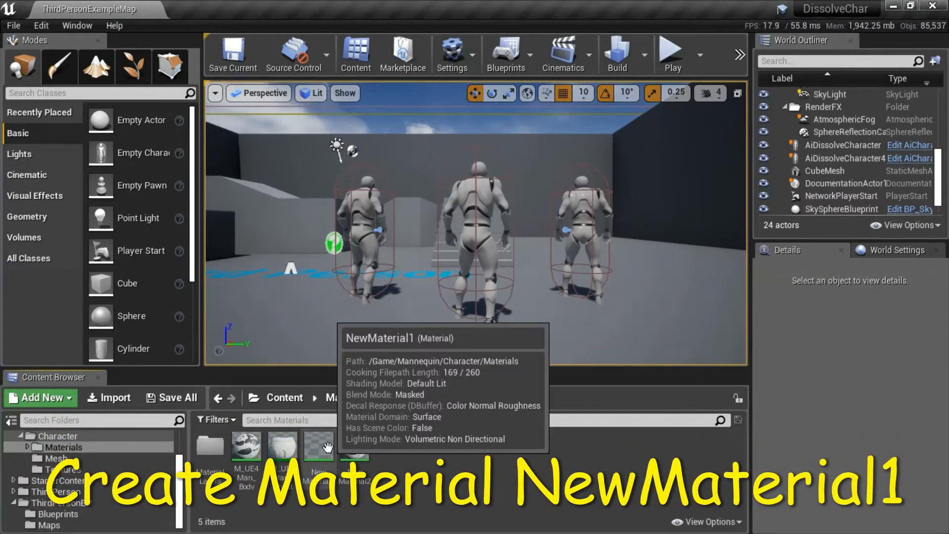
Create a material with the default name in the Mannequin character's Materials folder and delete it again.
right_click(449, 458)
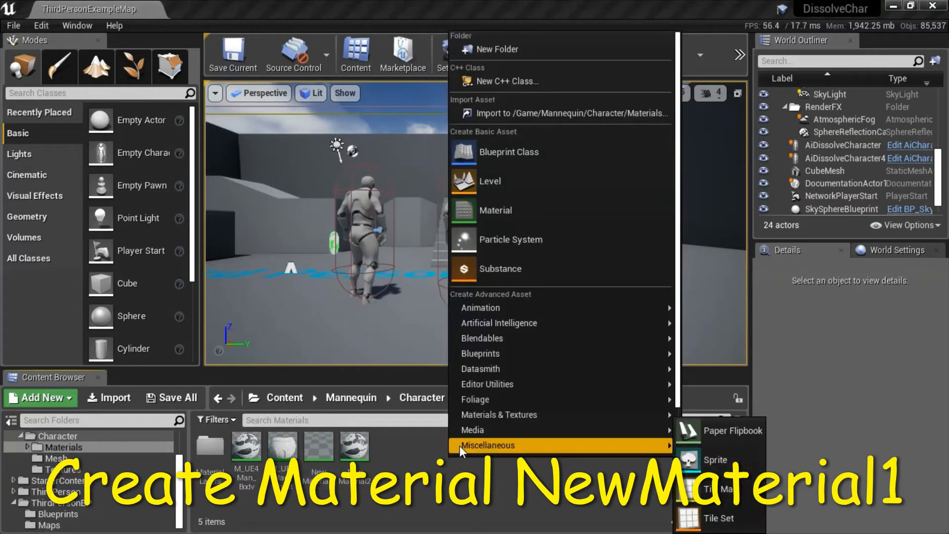
click(529, 217)
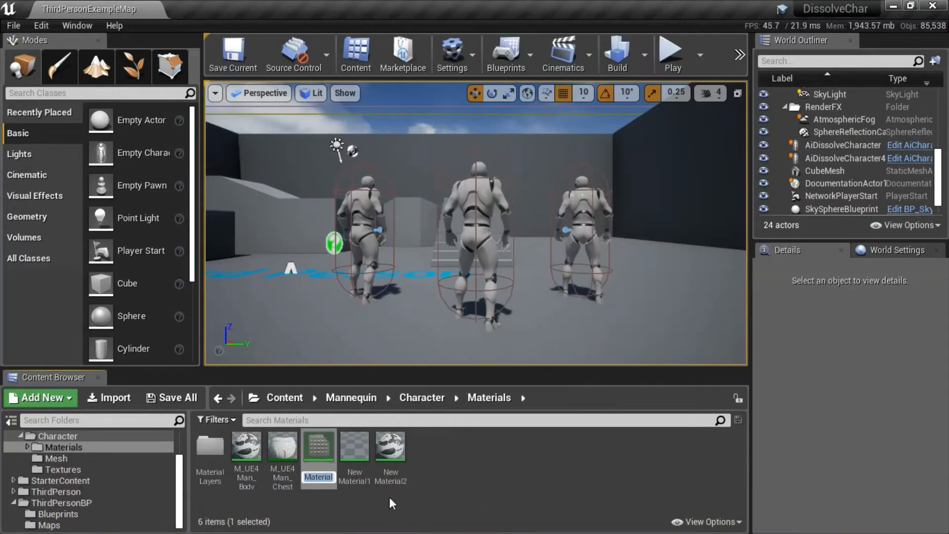
click(320, 449)
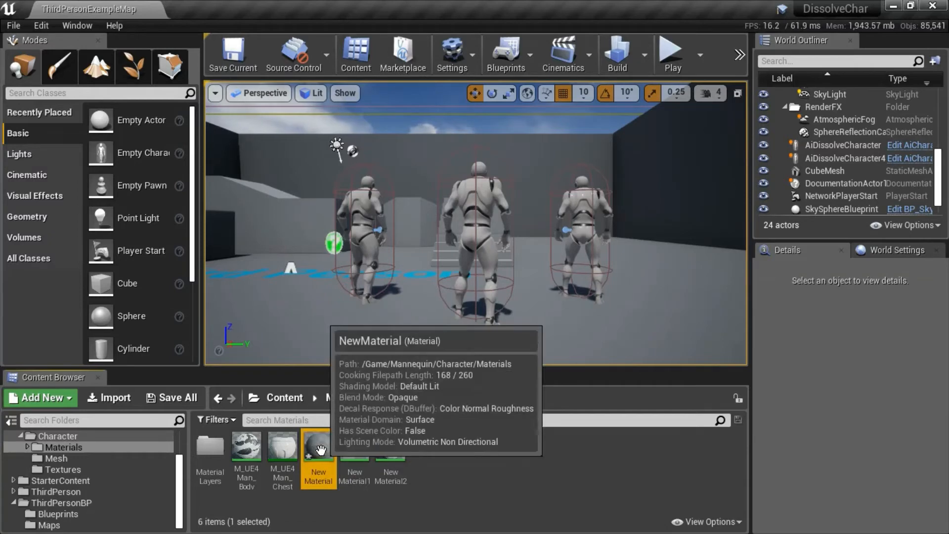
right_click(321, 450)
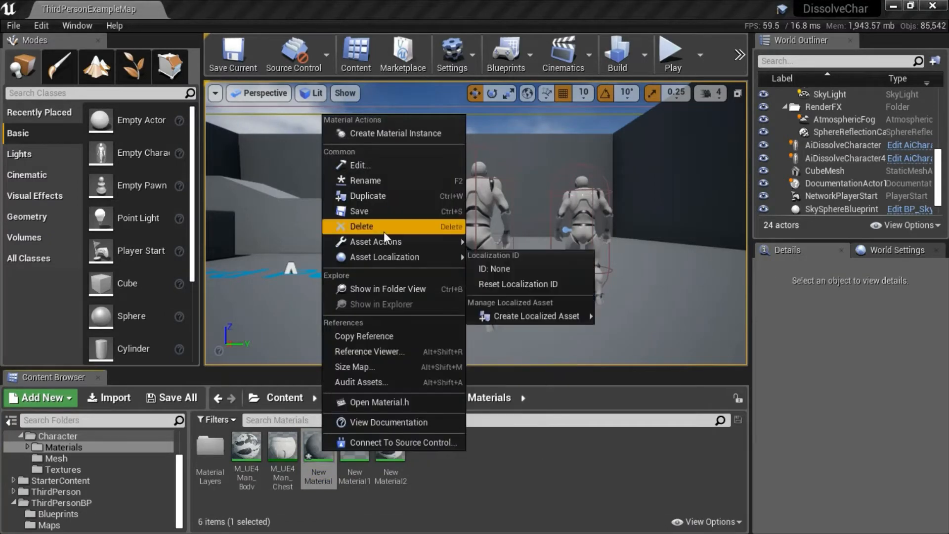
click(384, 232)
click(421, 495)
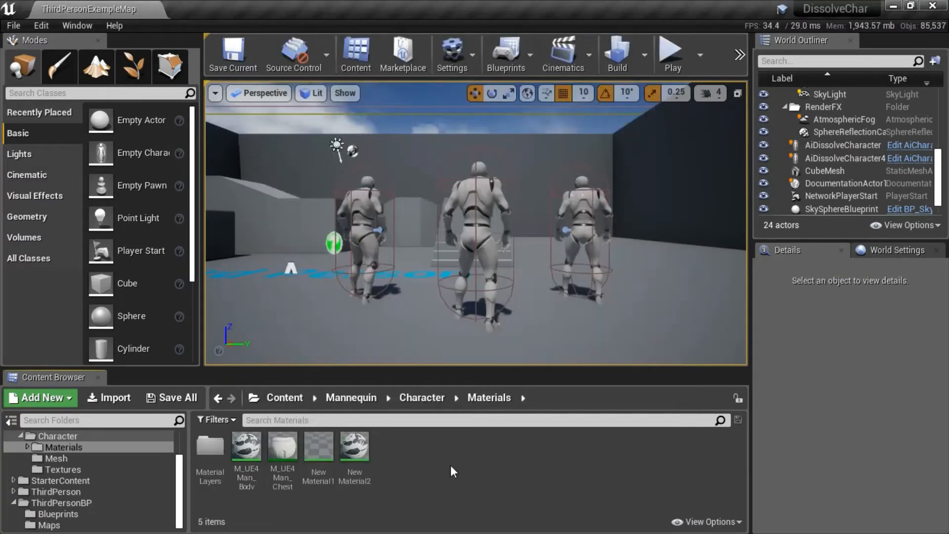
Open NewMaterial1 and inspect the Base Color vector parameter's colour without changing it.
double_click(319, 452)
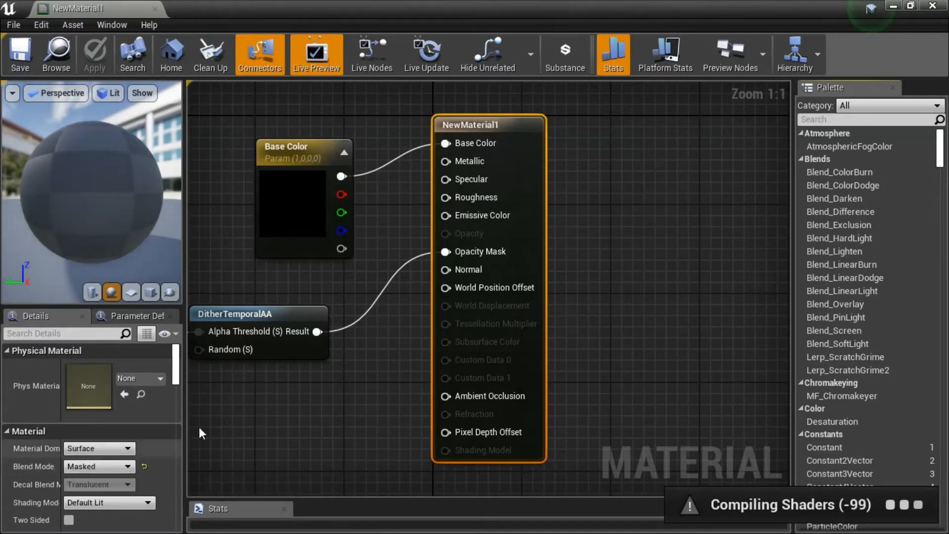
right_click(490, 144)
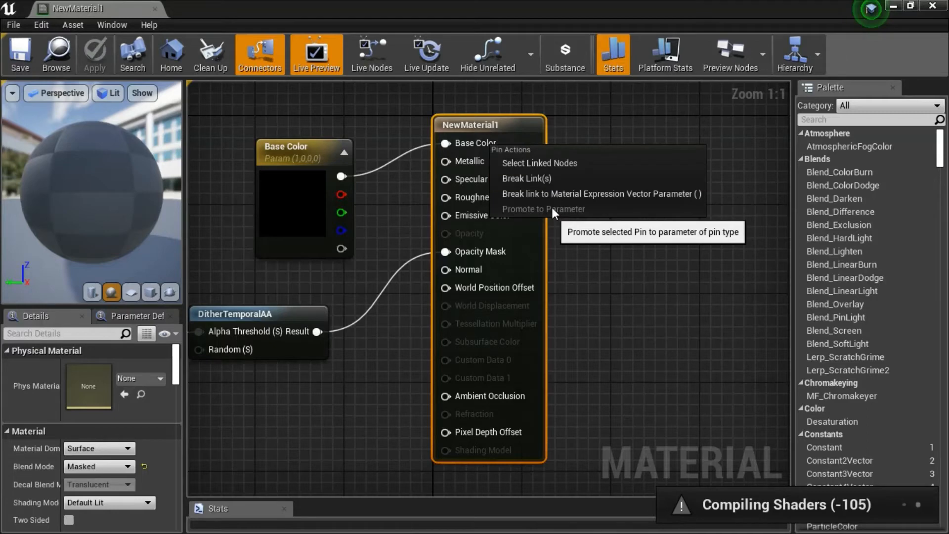
click(290, 206)
double_click(291, 206)
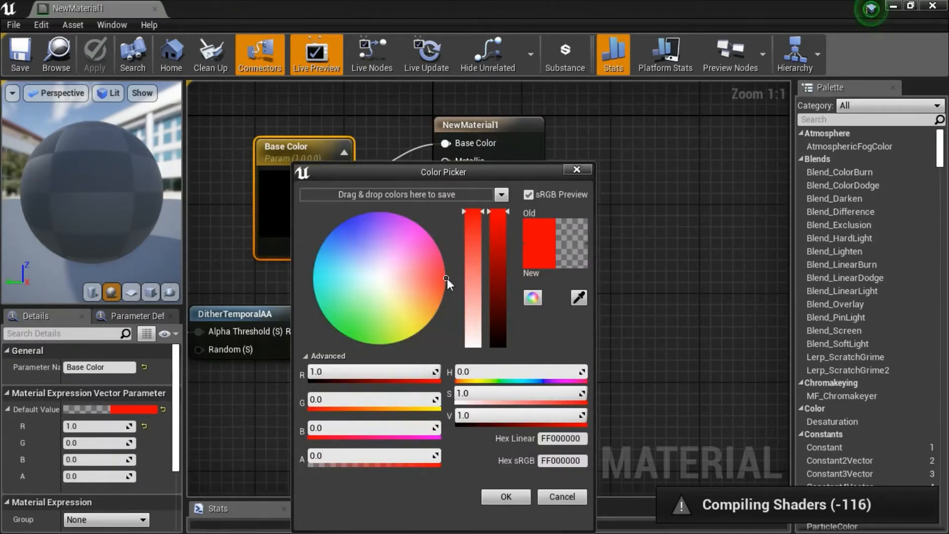
click(576, 168)
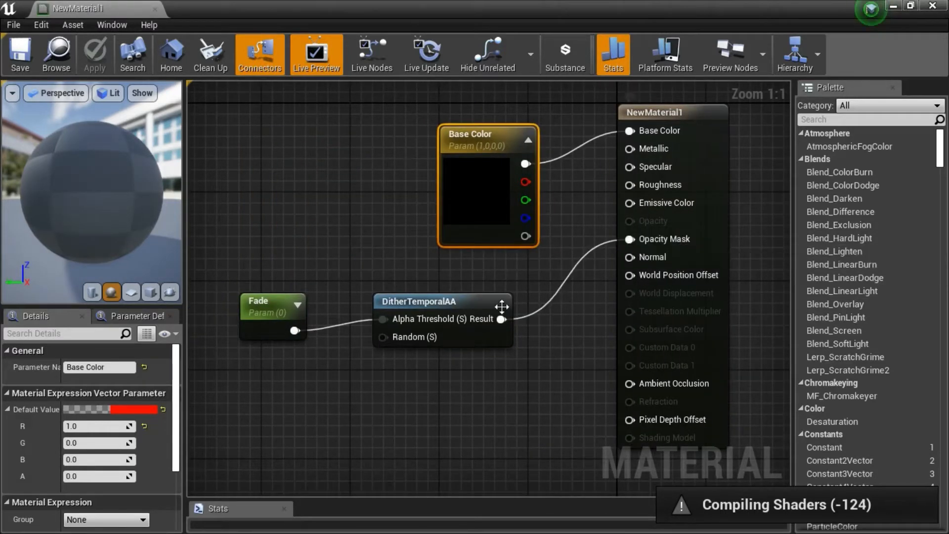
Inspect the DitherTemporalAA node, its Alpha Threshold input and the Fade parameter's default value in NewMaterial1.
click(473, 303)
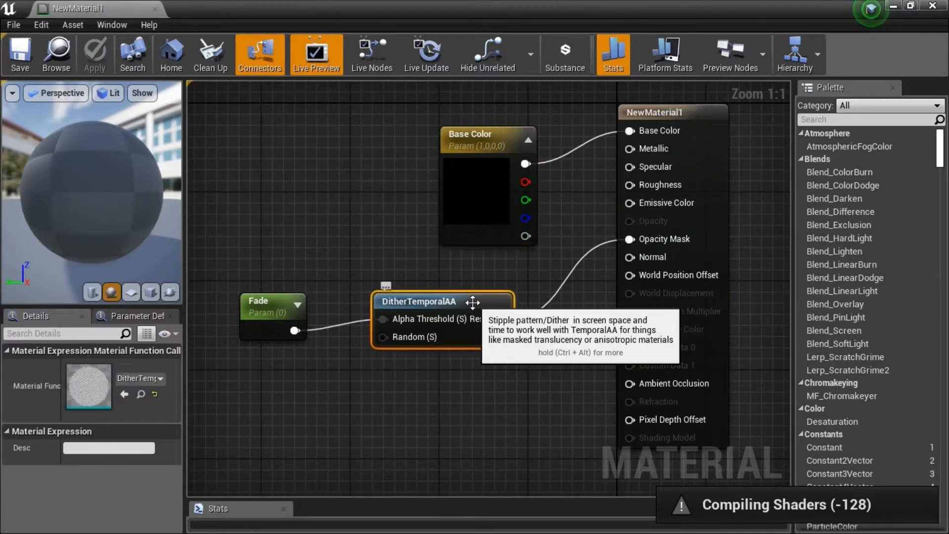
right_click(408, 320)
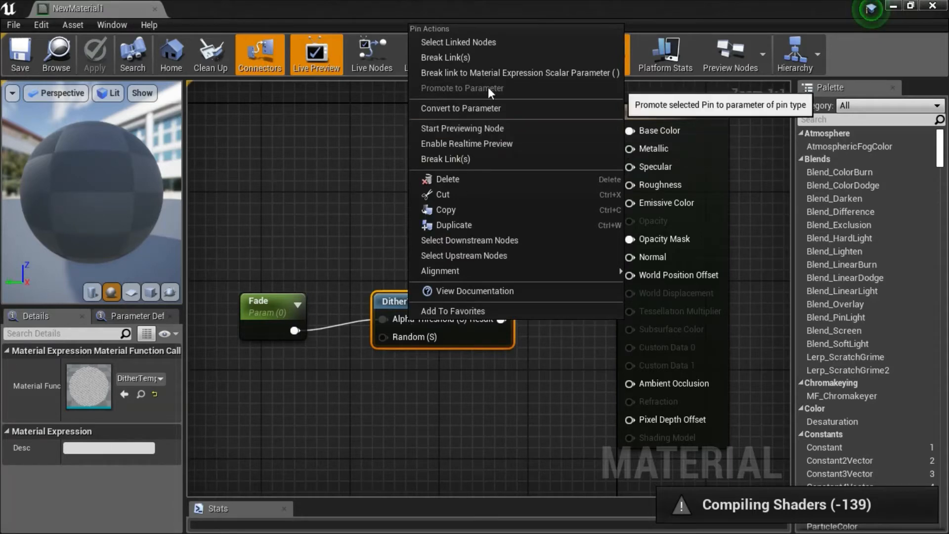
click(271, 312)
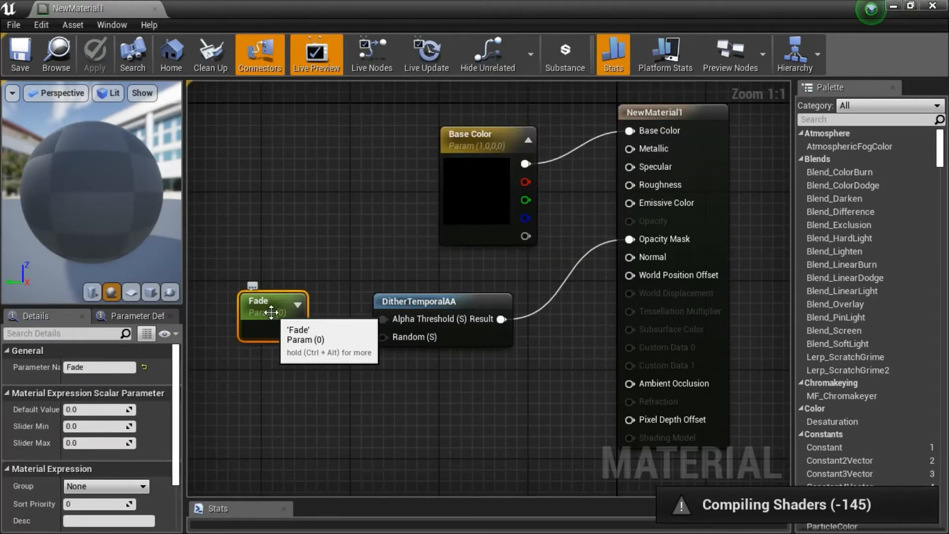
click(98, 410)
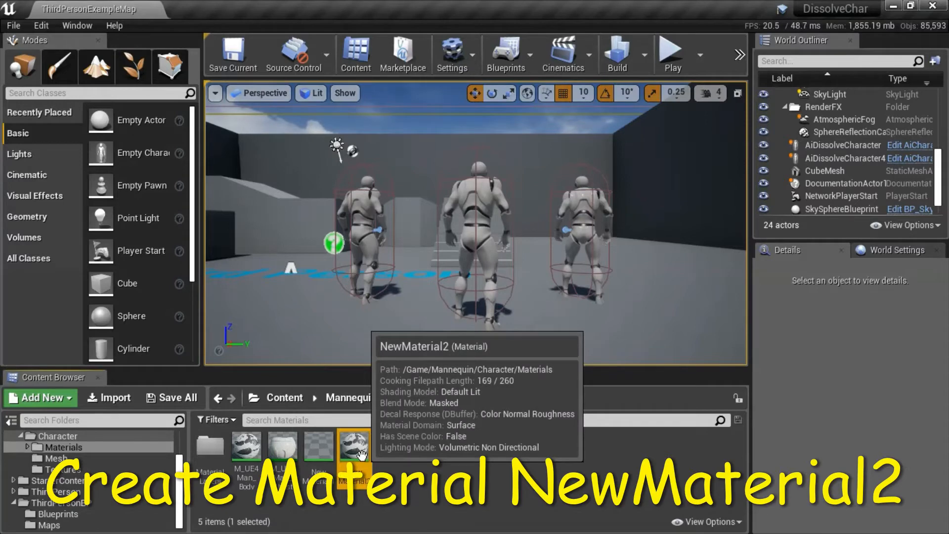
Create another default-named material beside NewMaterial1 and NewMaterial2, and delete it again.
right_click(444, 447)
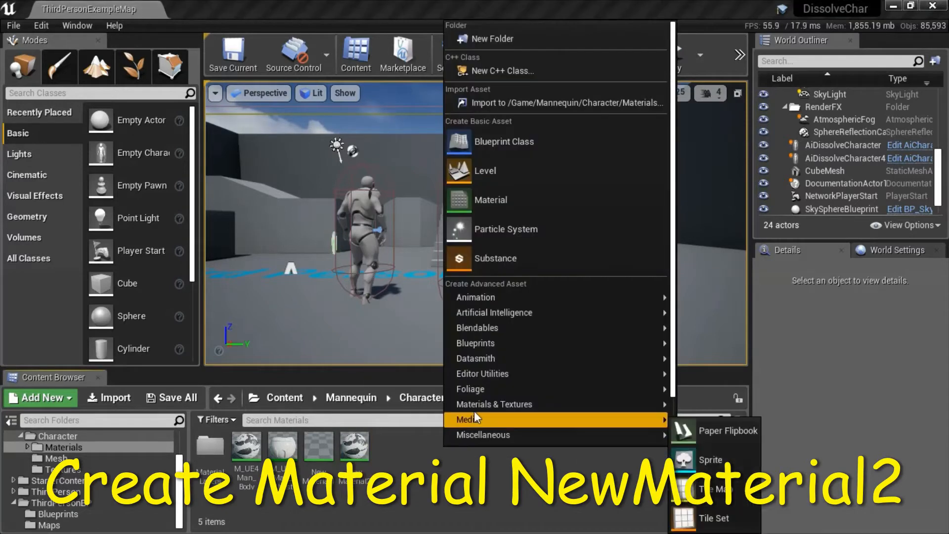
click(556, 205)
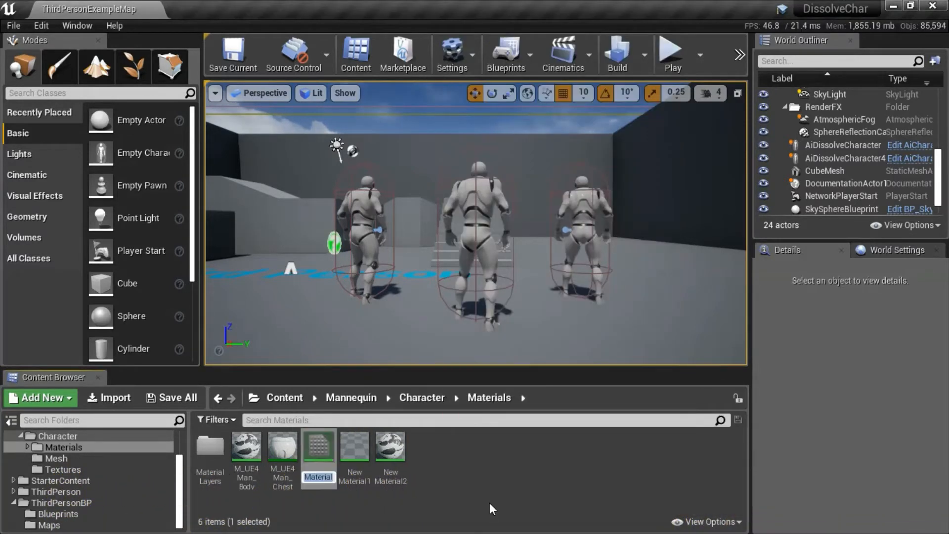
key(Return)
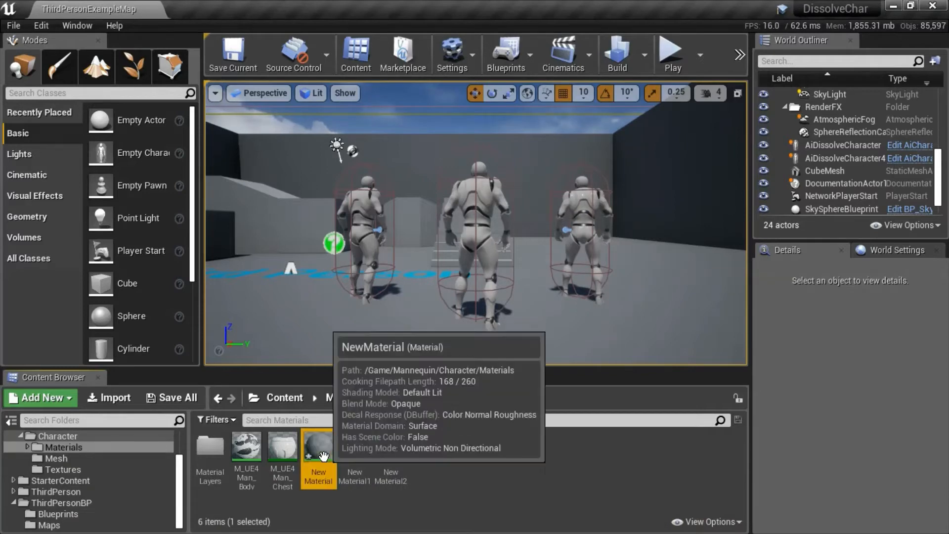
right_click(324, 455)
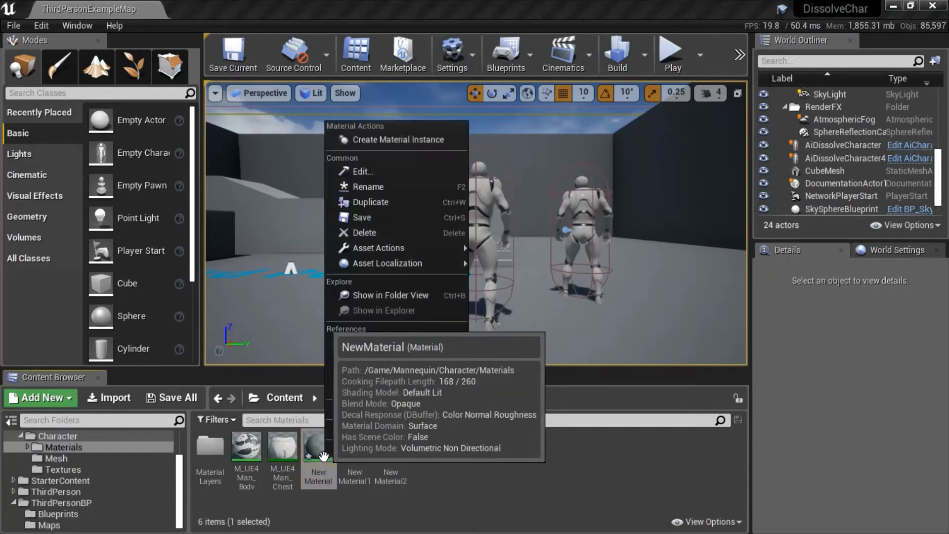
click(366, 232)
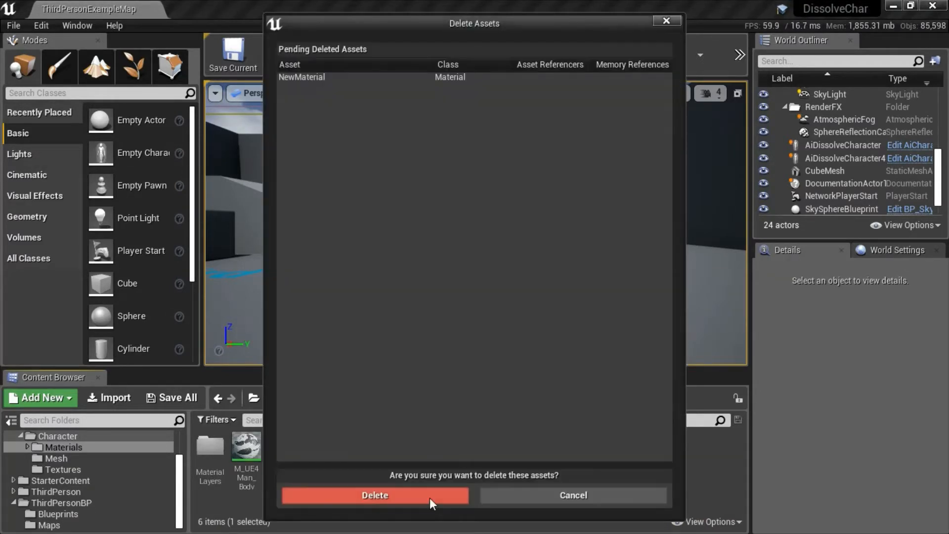
click(431, 498)
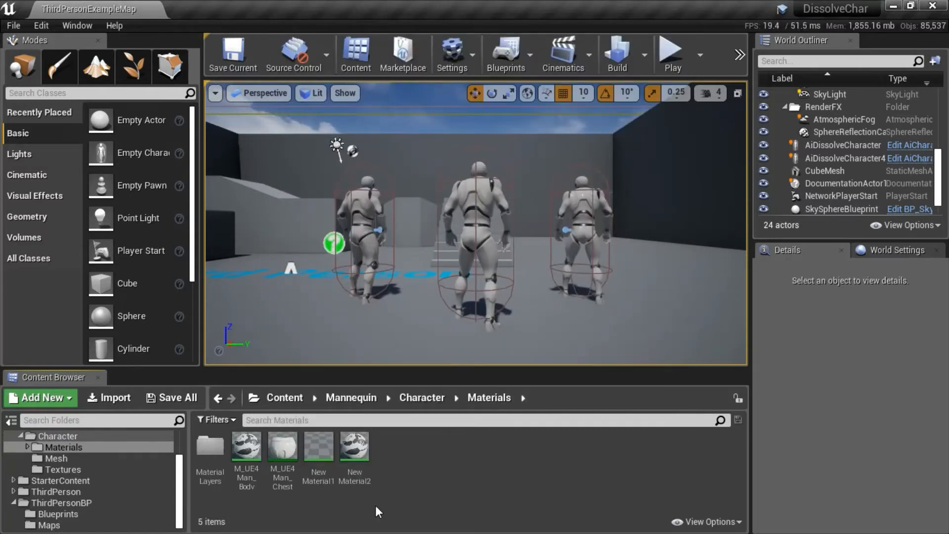
Open the M_UE4Man_Body material and select the node network feeding its output node.
double_click(246, 458)
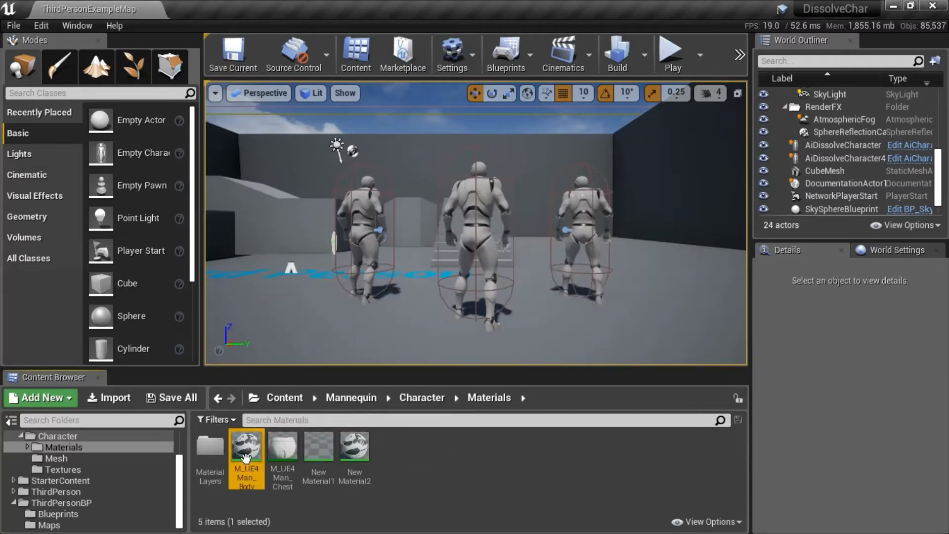
scroll(337, 402, down, 4)
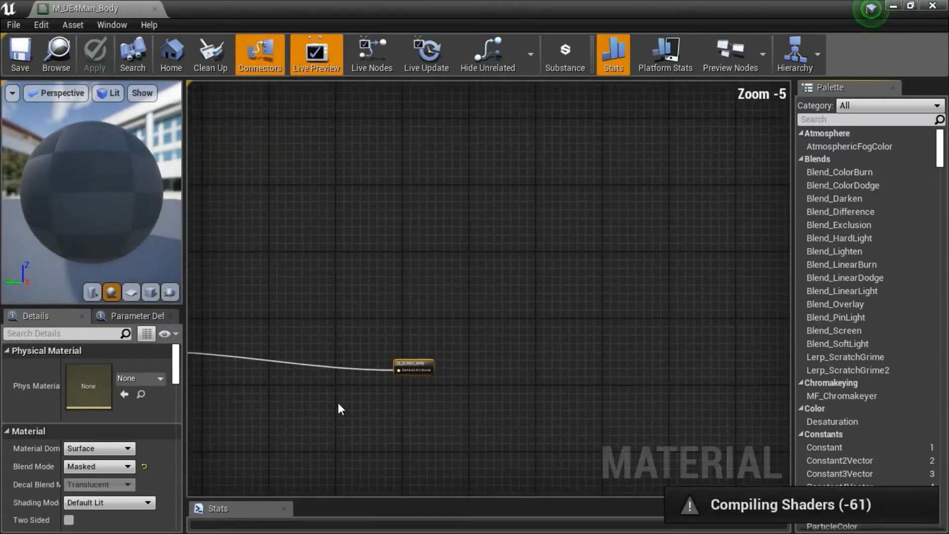
right_drag(314, 417, 571, 413)
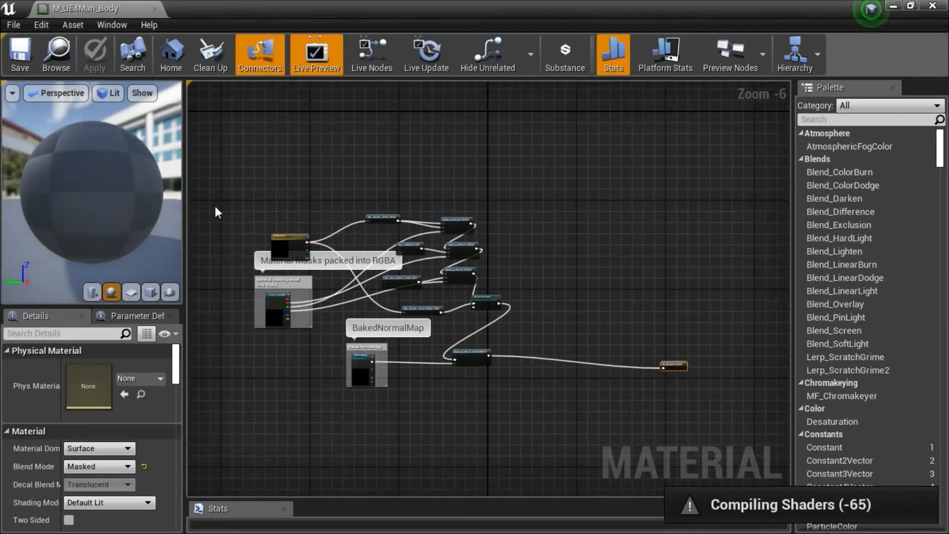
drag(226, 189, 524, 403)
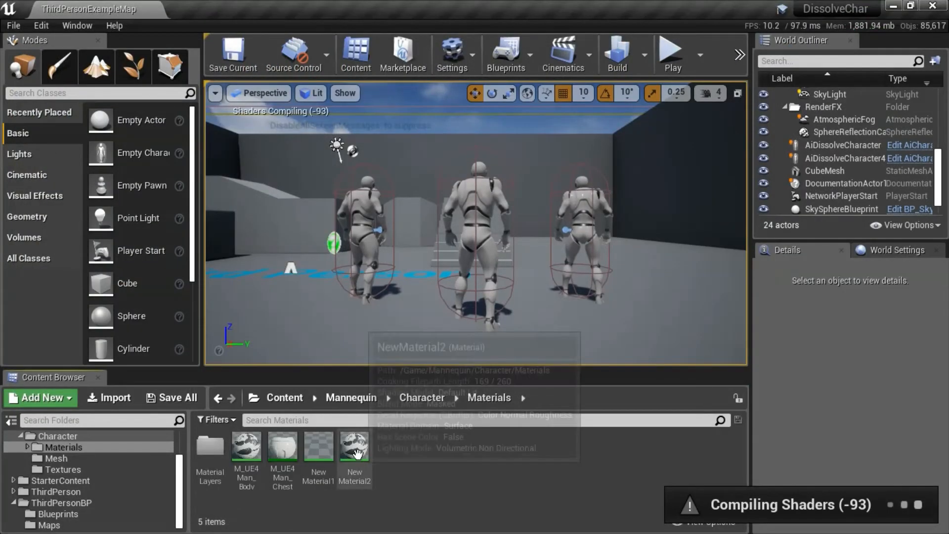
Open NewMaterial2 and select the material layer and BakedNormalMap nodes that feed its BreakMaterialAttributes node.
double_click(357, 453)
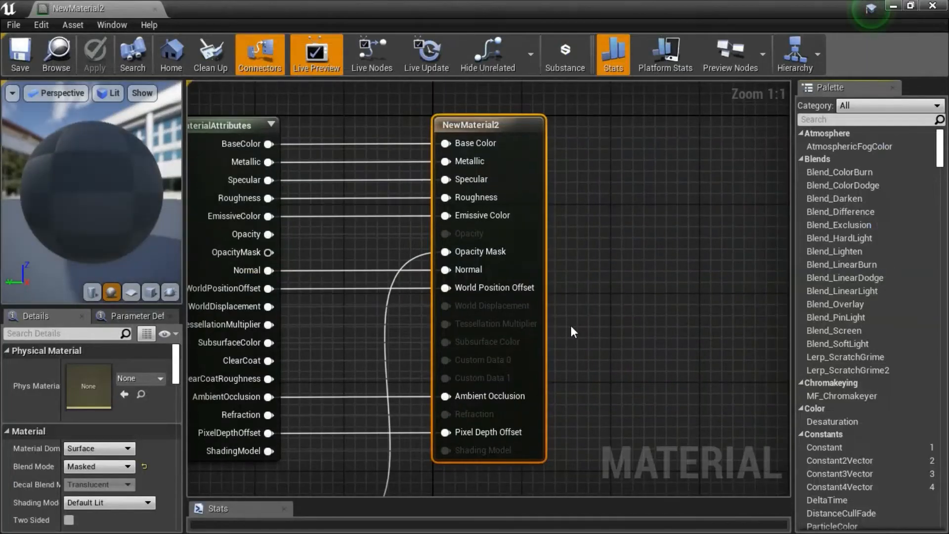
mouse_move(27, 473)
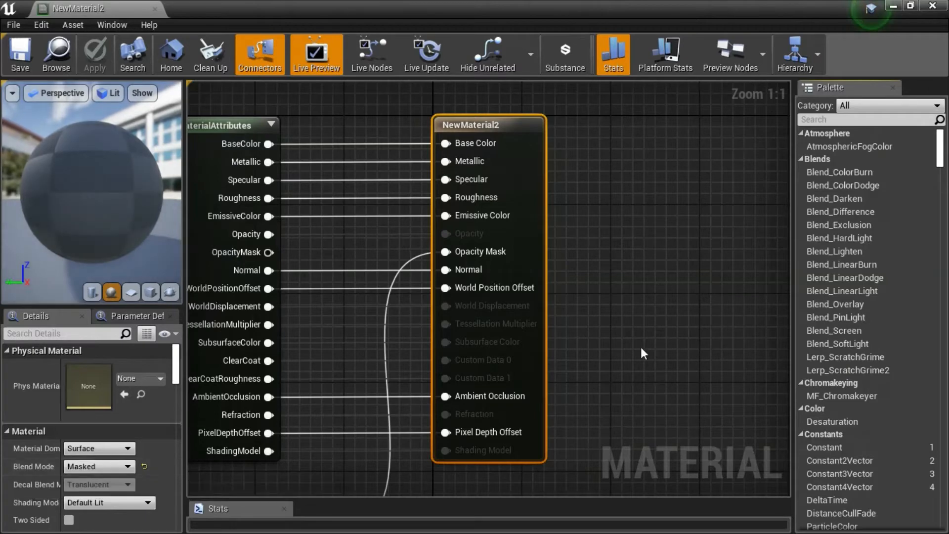
scroll(642, 347, down, 5)
scroll(645, 347, down, 2)
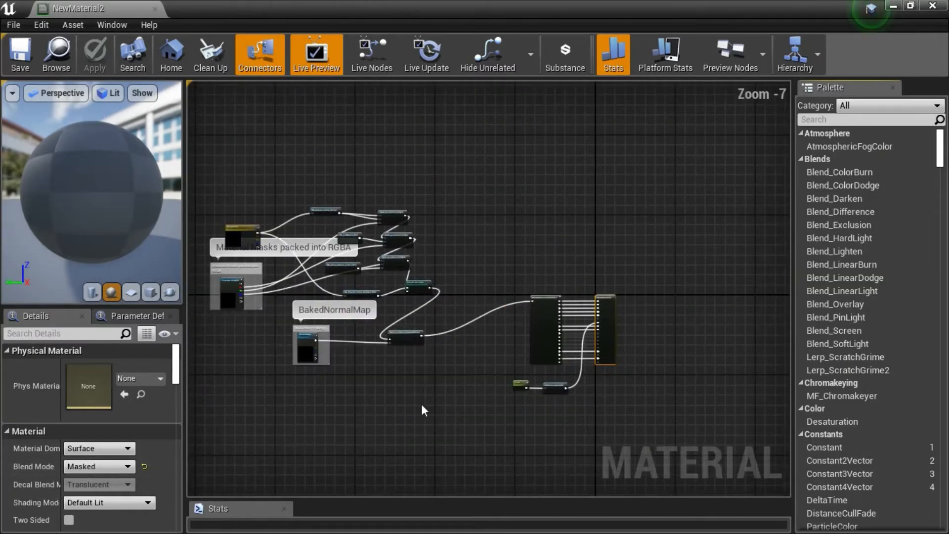
right_drag(363, 362, 431, 361)
drag(248, 197, 532, 390)
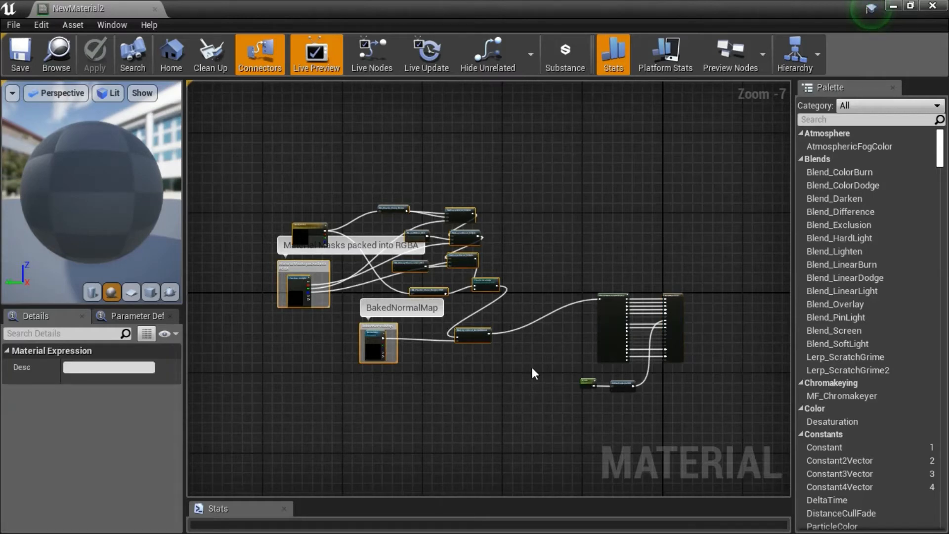
Inspect NewMaterial2's Blended Material link into BreakMaterialAttributes and the DitherTemporalAA link into Opacity Mask.
scroll(531, 364, up, 7)
right_drag(530, 341, 522, 399)
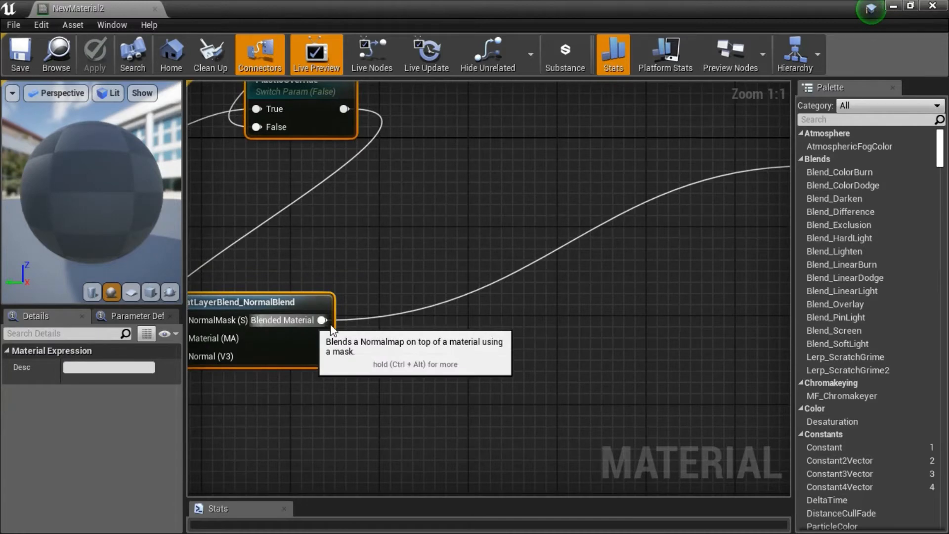
right_drag(332, 331, 197, 272)
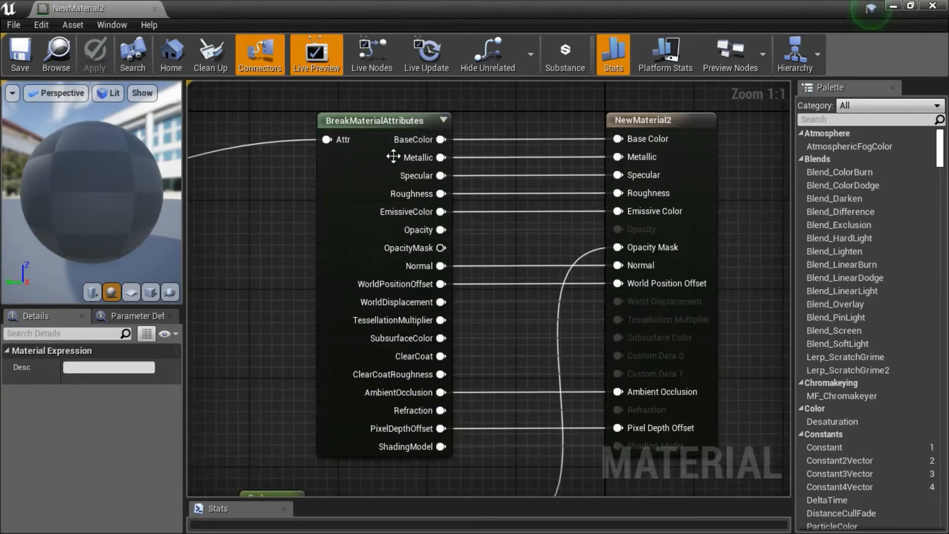
click(430, 122)
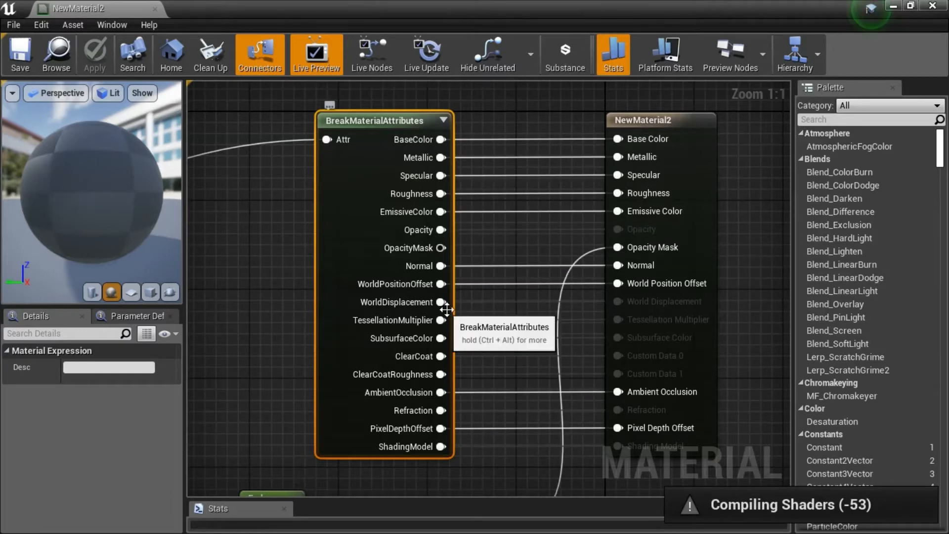
right_drag(501, 457, 516, 374)
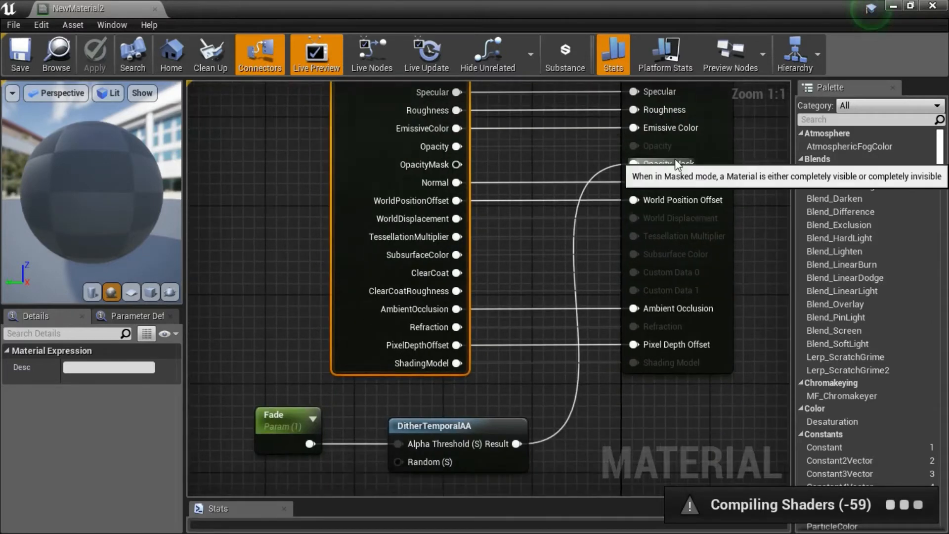
click(468, 433)
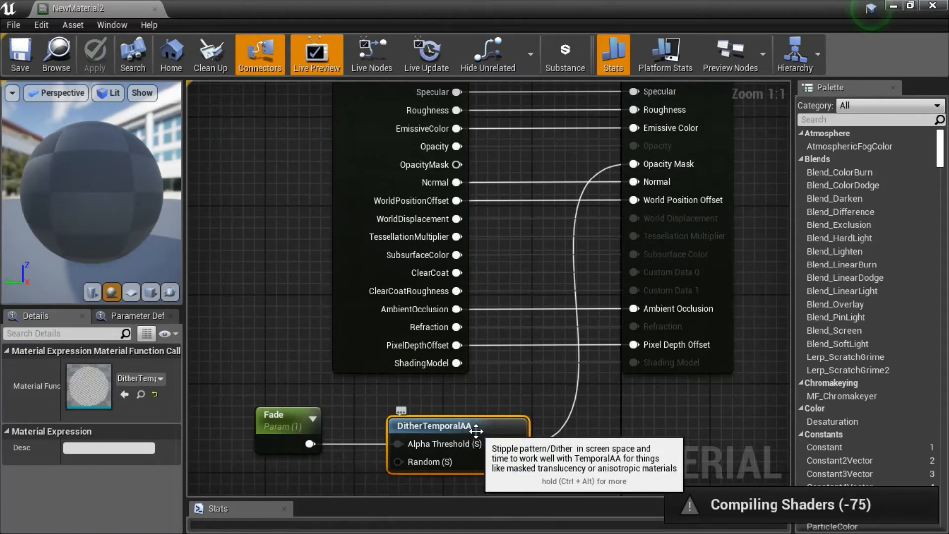
Inspect the pin actions of DitherTemporalAA's Alpha Threshold and the Fade parameter's default value, and close NewMaterial2.
right_click(422, 443)
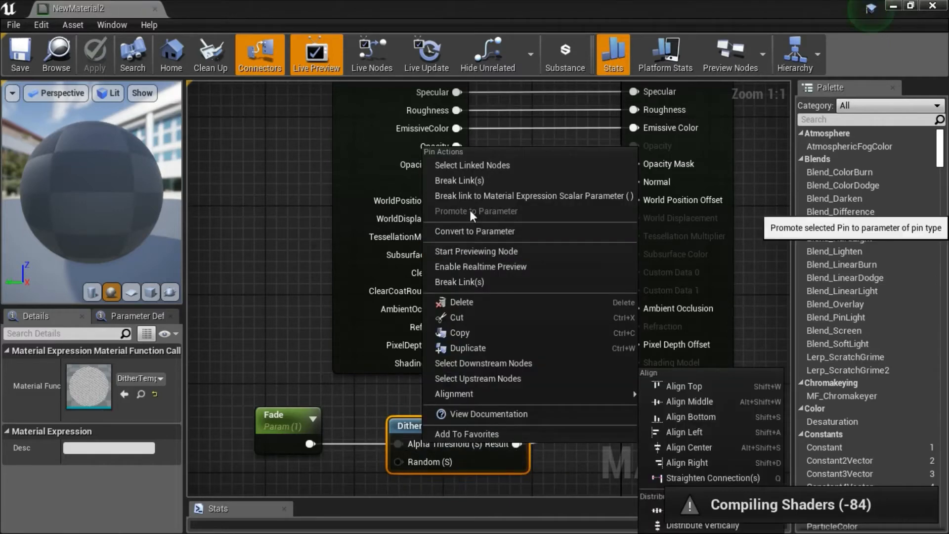
click(279, 421)
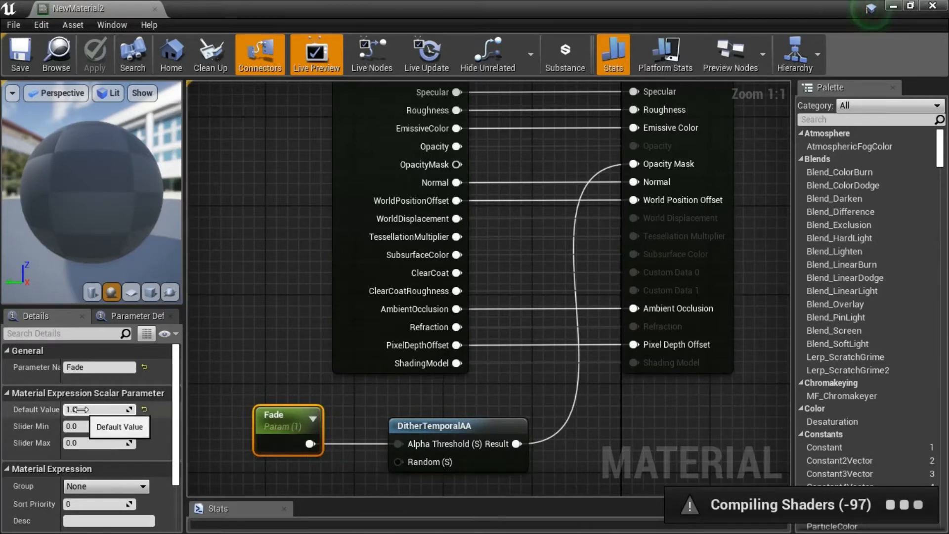
click(941, 10)
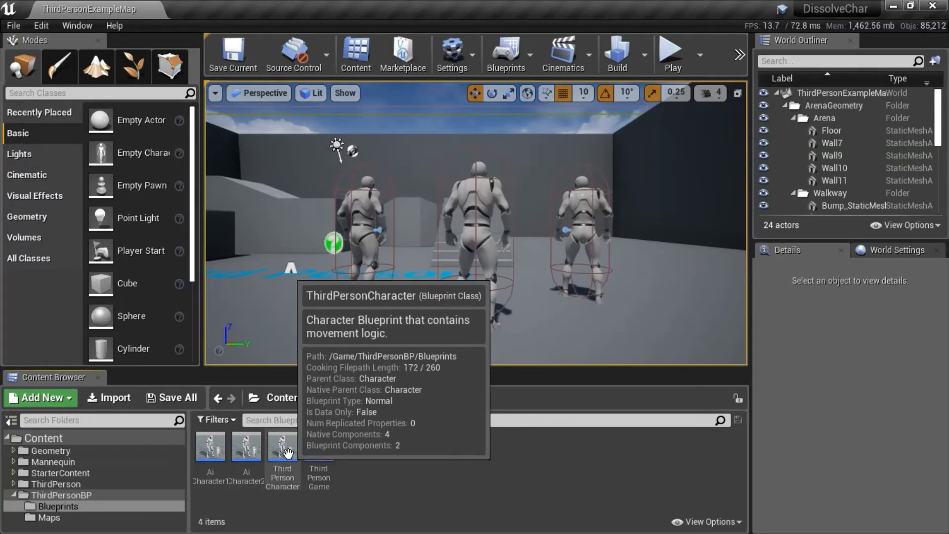
Duplicate the ThirdPersonCharacter blueprint under its default name and force-delete the copy again.
right_click(288, 453)
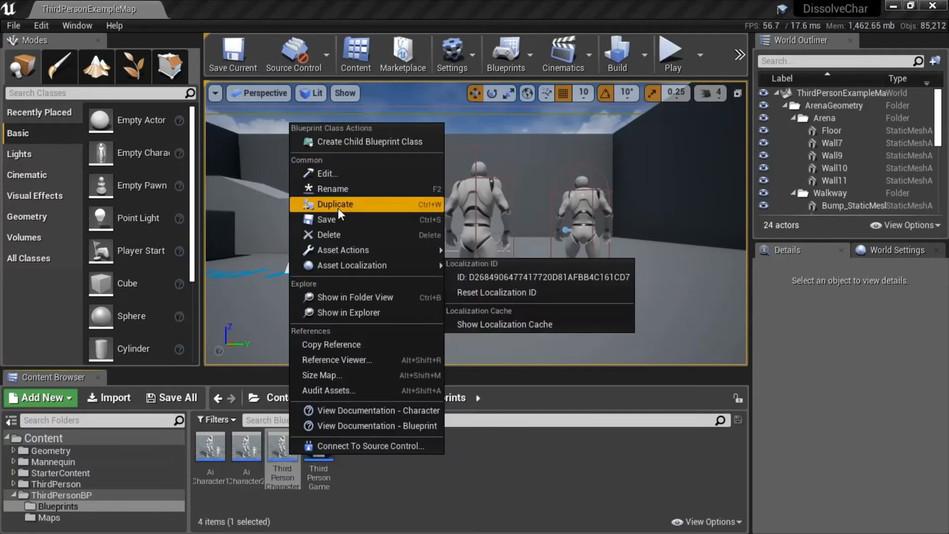
click(338, 204)
click(320, 453)
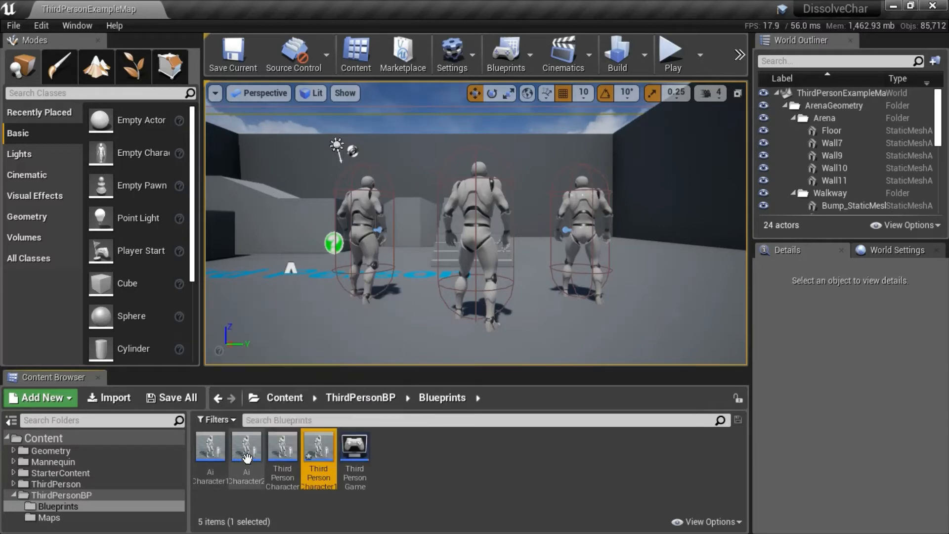
right_click(323, 453)
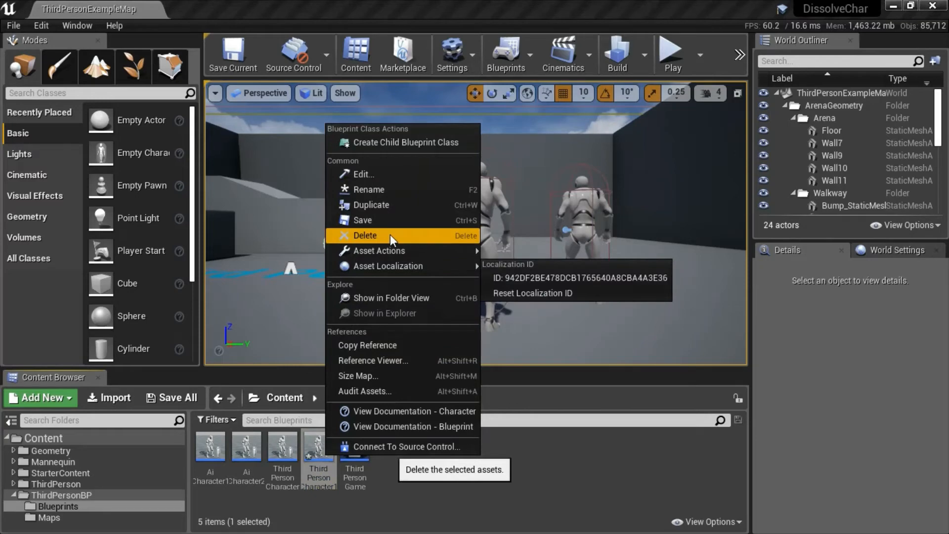
click(390, 235)
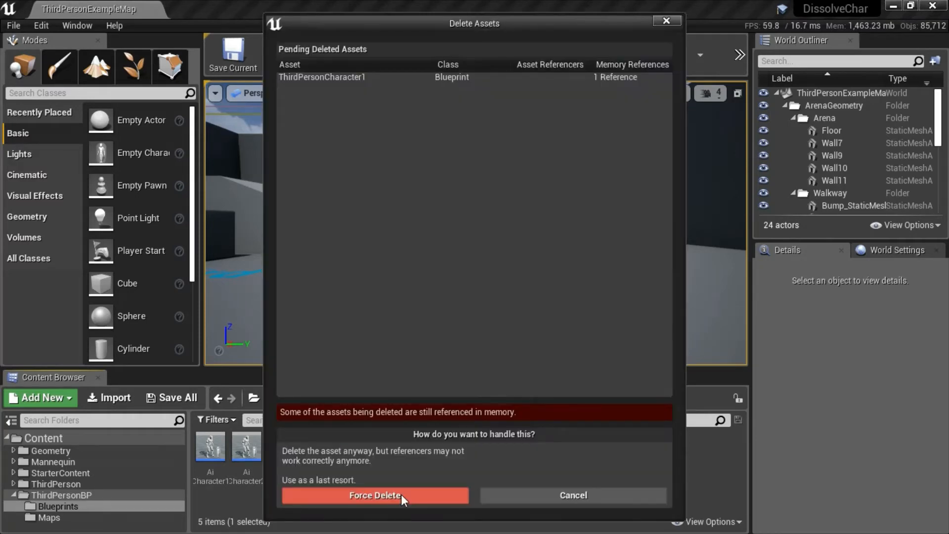
click(401, 495)
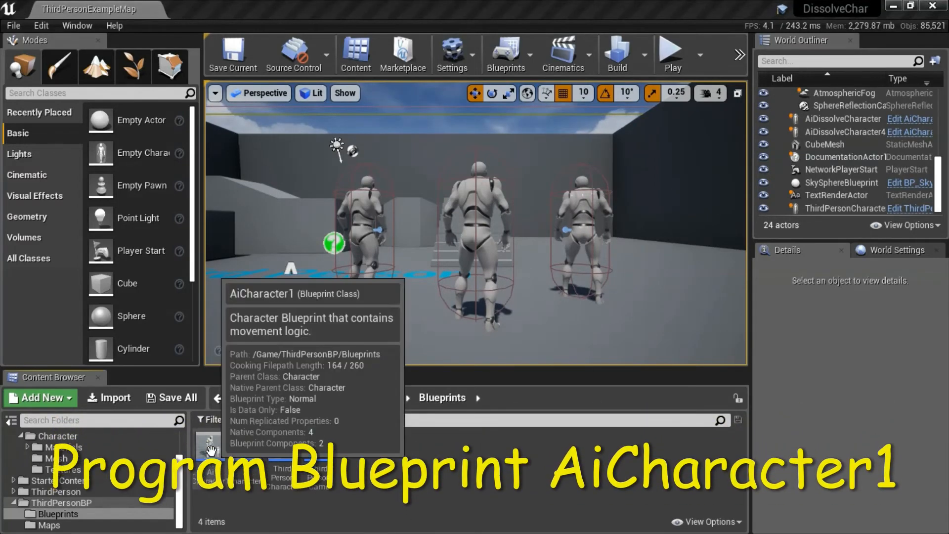
Open the AiCharacter1 blueprint and examine its Event Graph from Event BeginPlay through to Set Scalar Parameter Value.
double_click(210, 447)
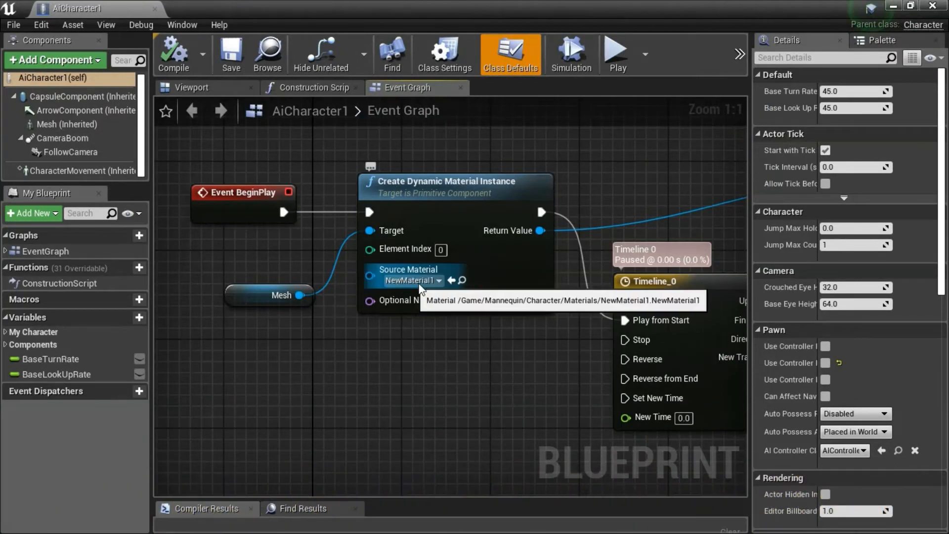
right_drag(551, 411, 201, 404)
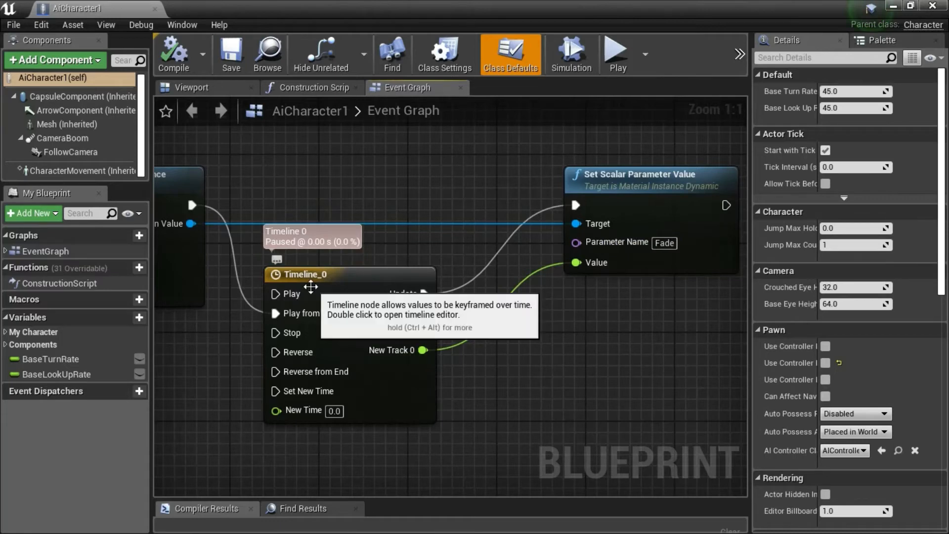
Add a second Timeline node with its default name to the Event Graph and open it for editing.
right_click(421, 165)
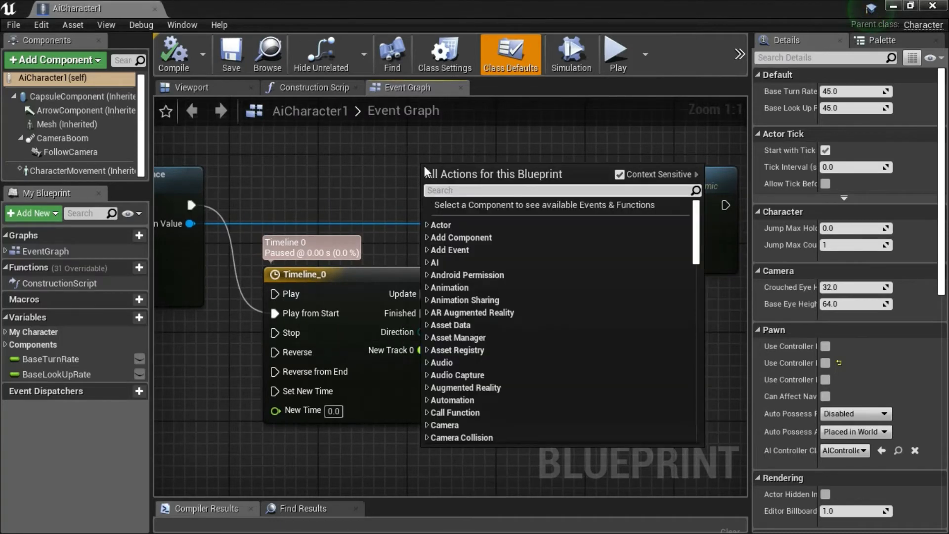
text(timelin)
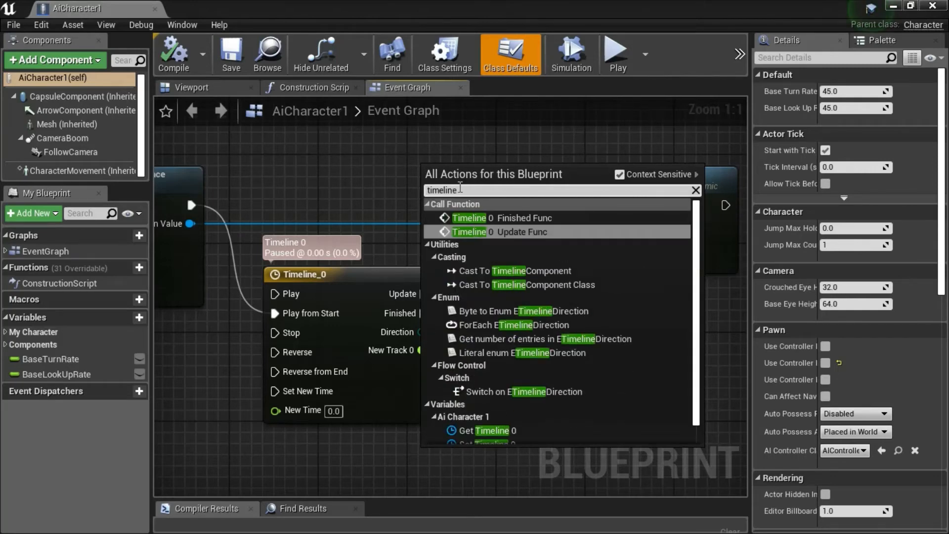
text(e)
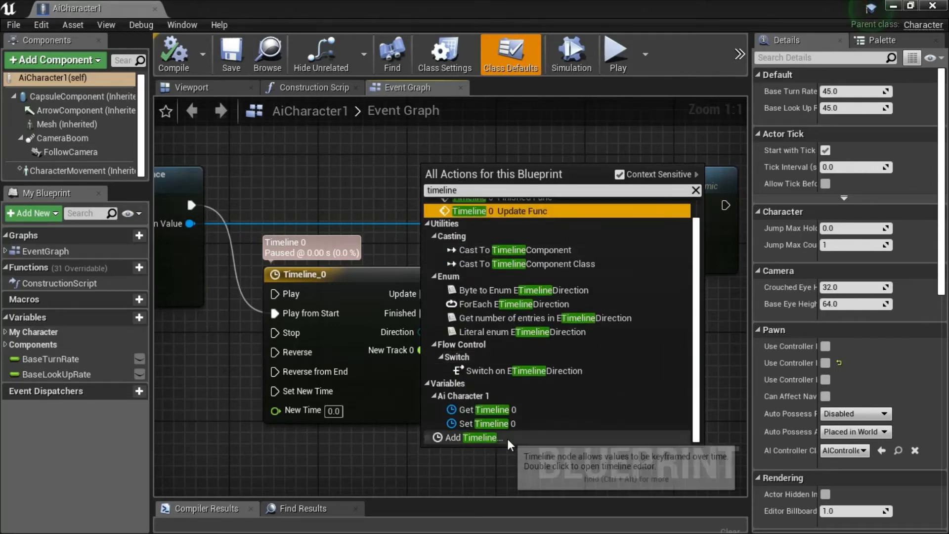
click(492, 437)
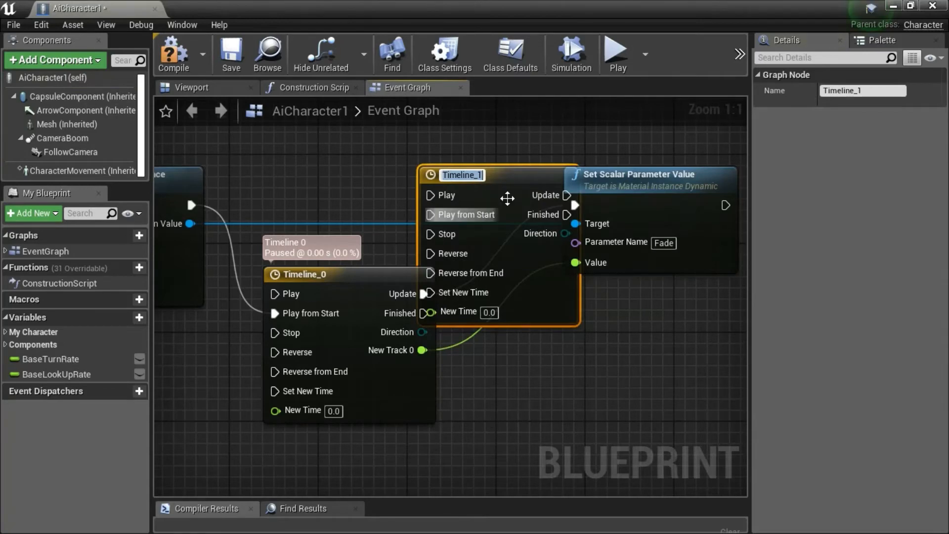
click(512, 185)
double_click(512, 179)
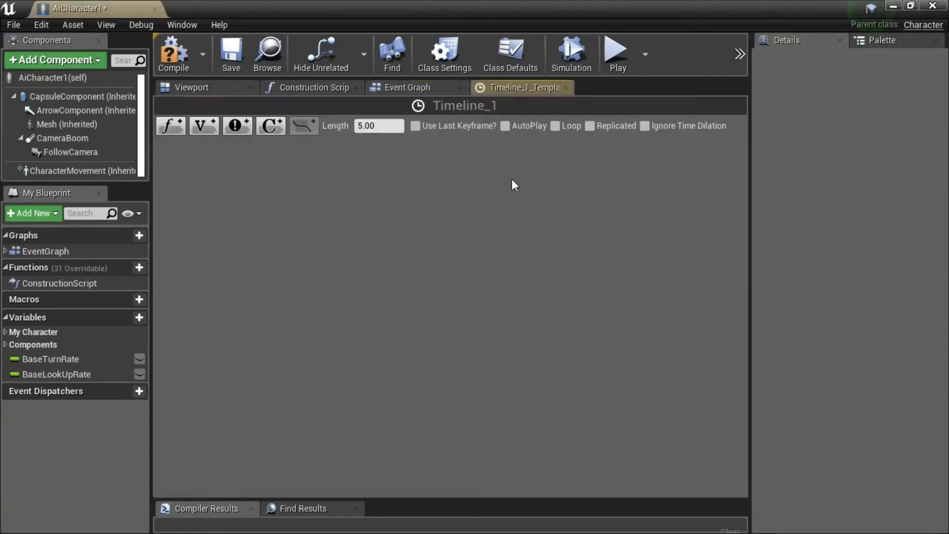
Add a float track to the timeline, load the FogBrightnessLUT external curve into it, and clear the external curve reference.
click(168, 125)
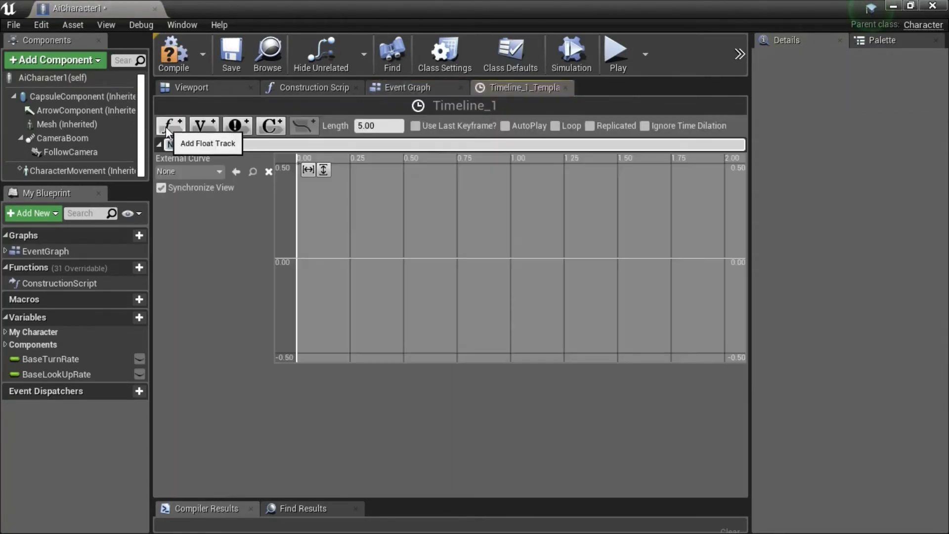
click(205, 173)
click(205, 171)
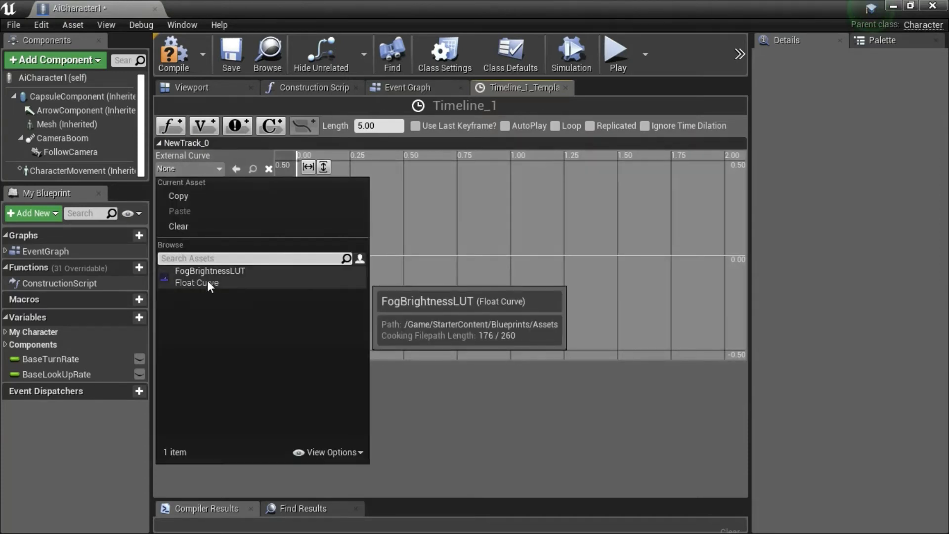
click(208, 283)
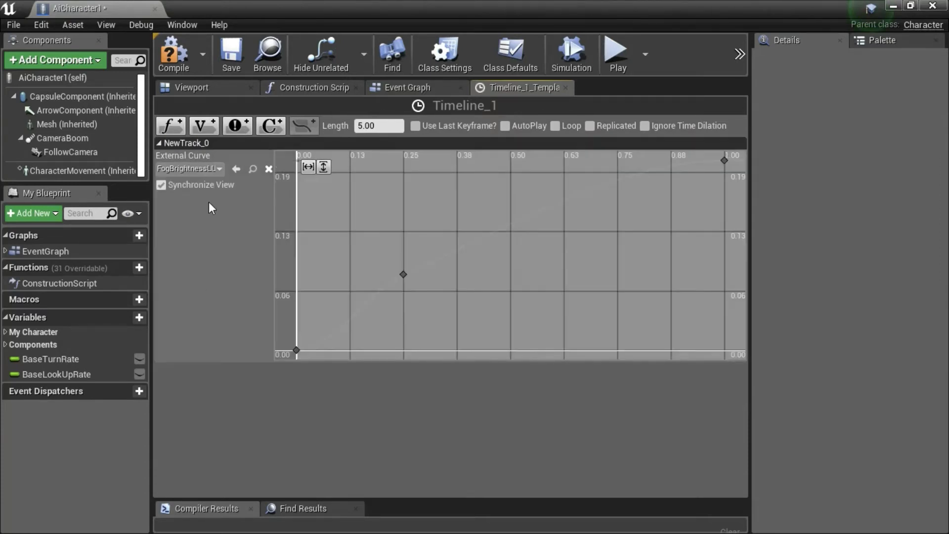
click(211, 170)
click(197, 241)
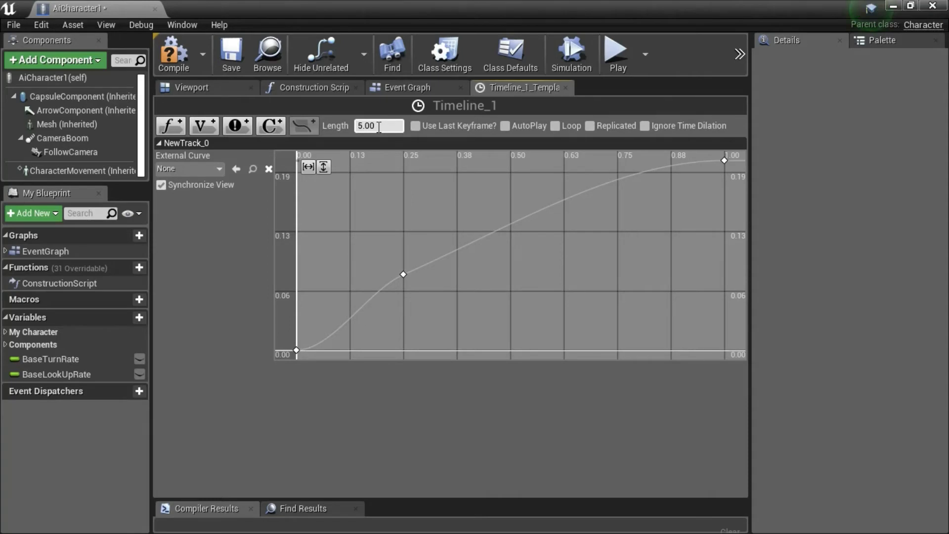
Move the curve's last key to about time 5, value 1, and the middle key to about time 2.2, value 0.53.
scroll(590, 251, down, 5)
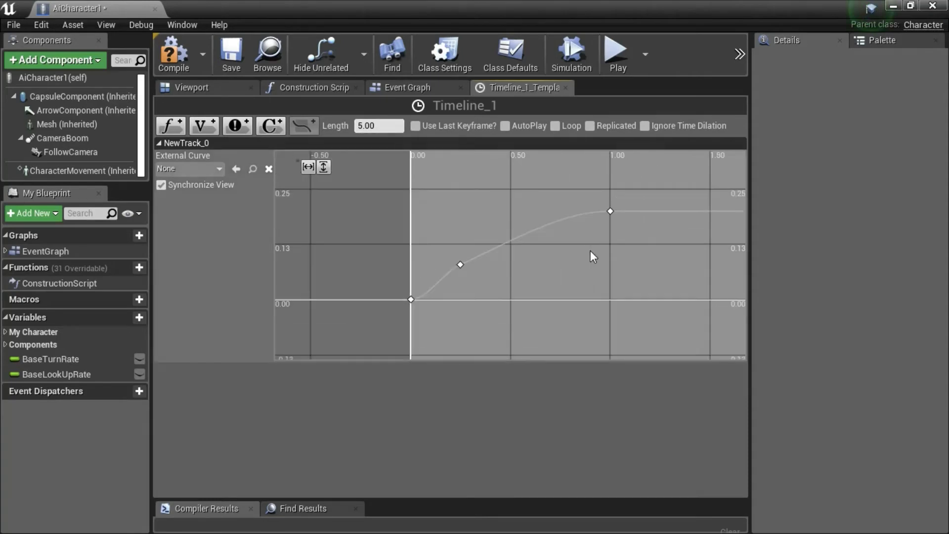
scroll(590, 251, down, 4)
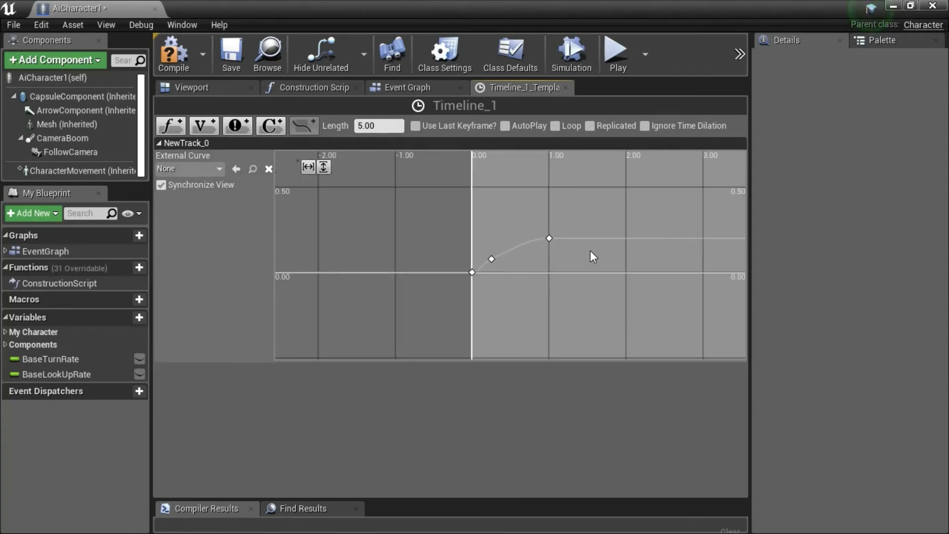
scroll(591, 251, down, 2)
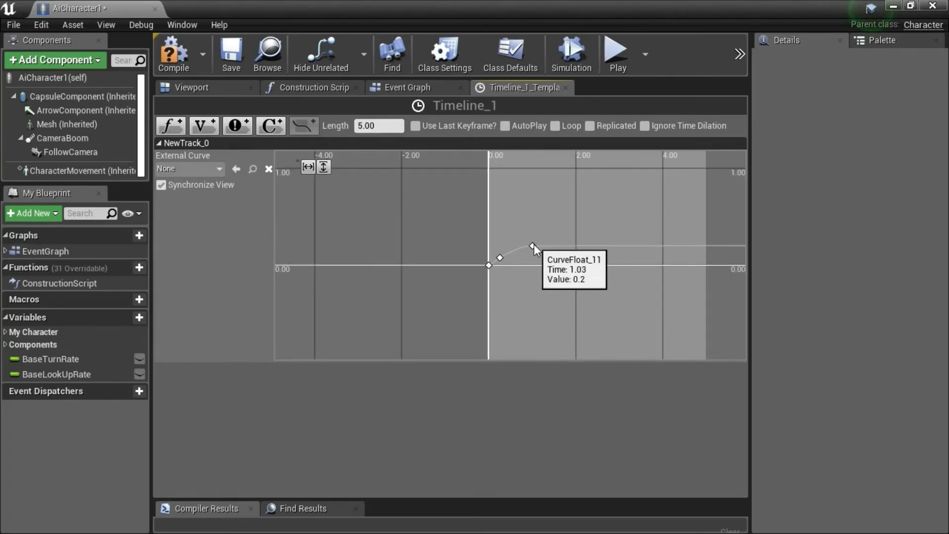
drag(532, 246, 706, 168)
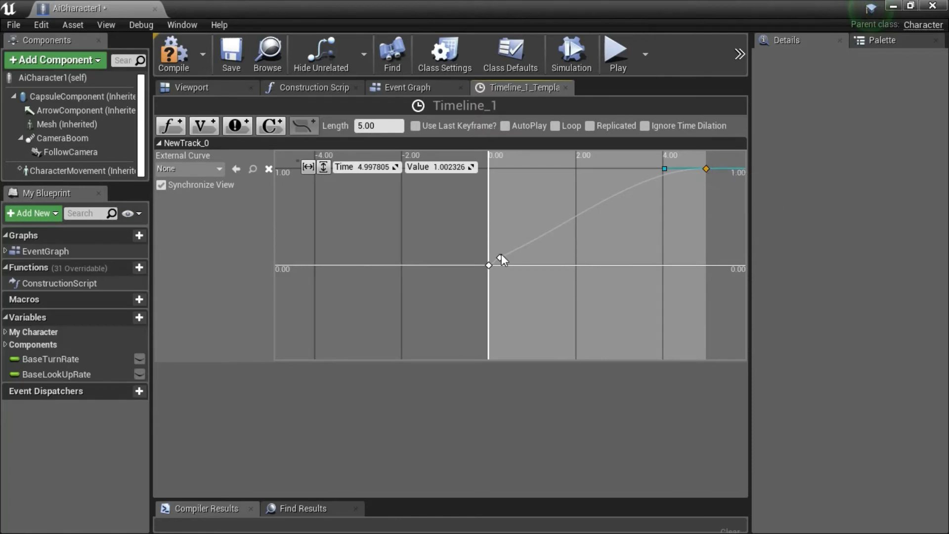
drag(500, 258, 587, 216)
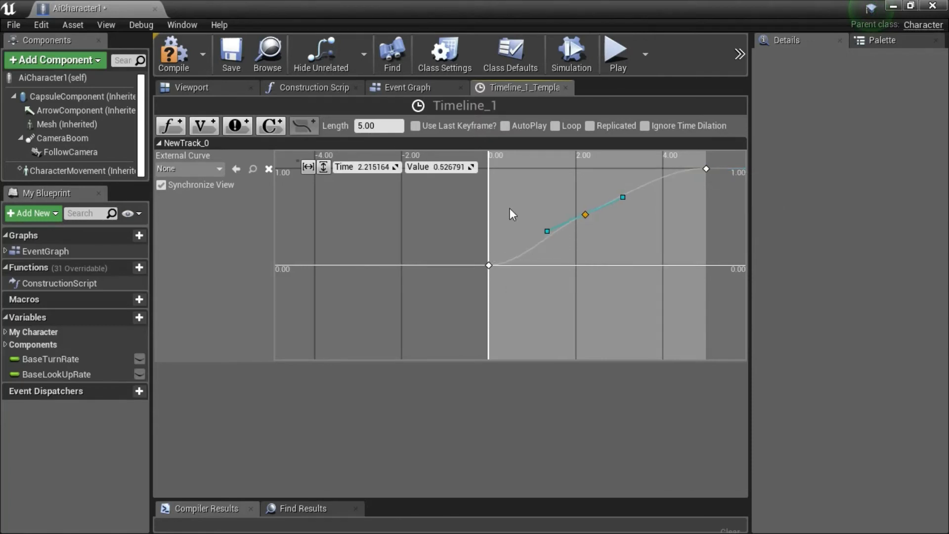
Compile and save the blueprint with the edited timeline, and delete the Timeline_1 node from the Event Graph.
click(168, 62)
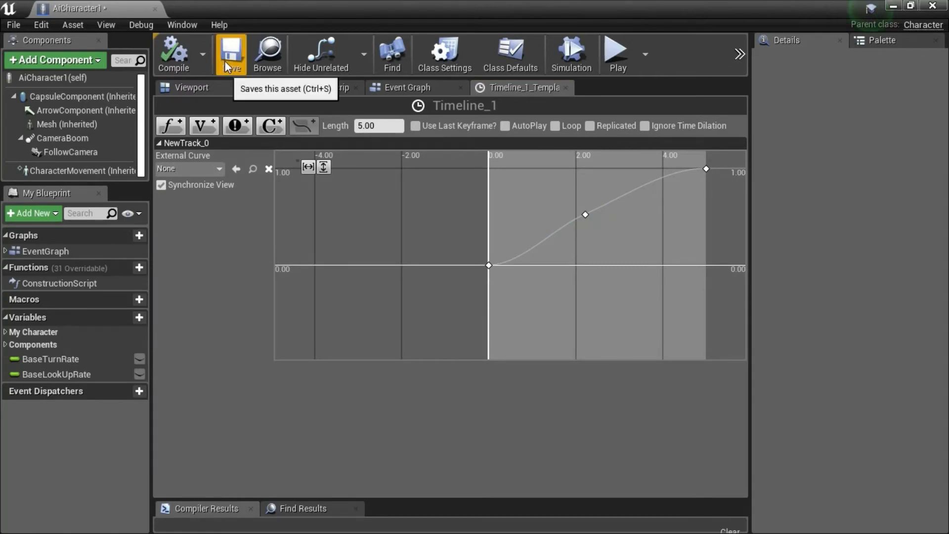
click(225, 60)
click(566, 88)
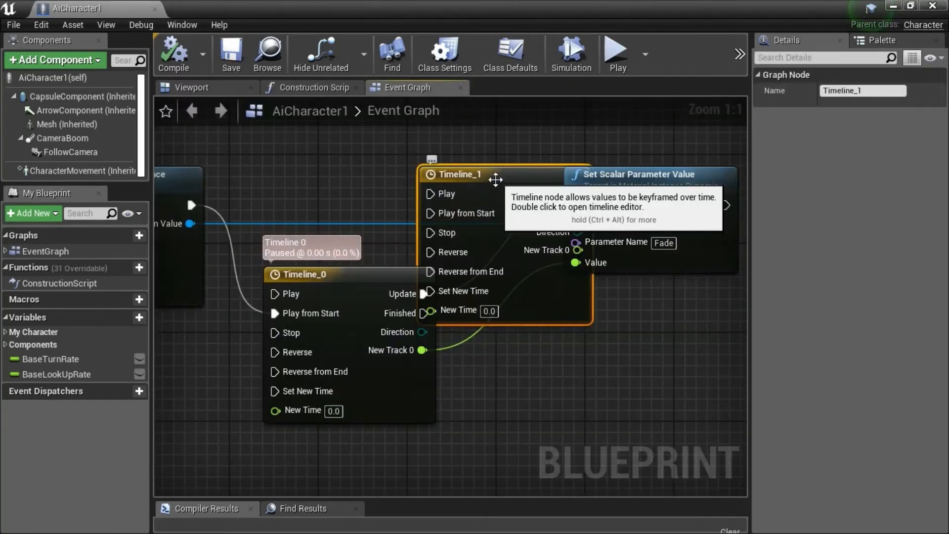
right_click(496, 180)
click(522, 194)
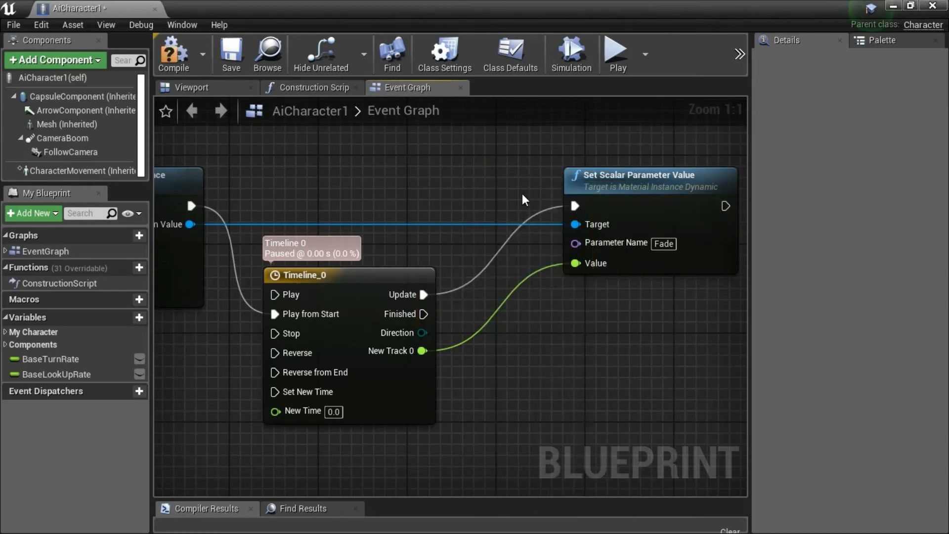
Open the Timeline_0 node, examine its float track curve and length, and return to the Event Graph.
click(394, 278)
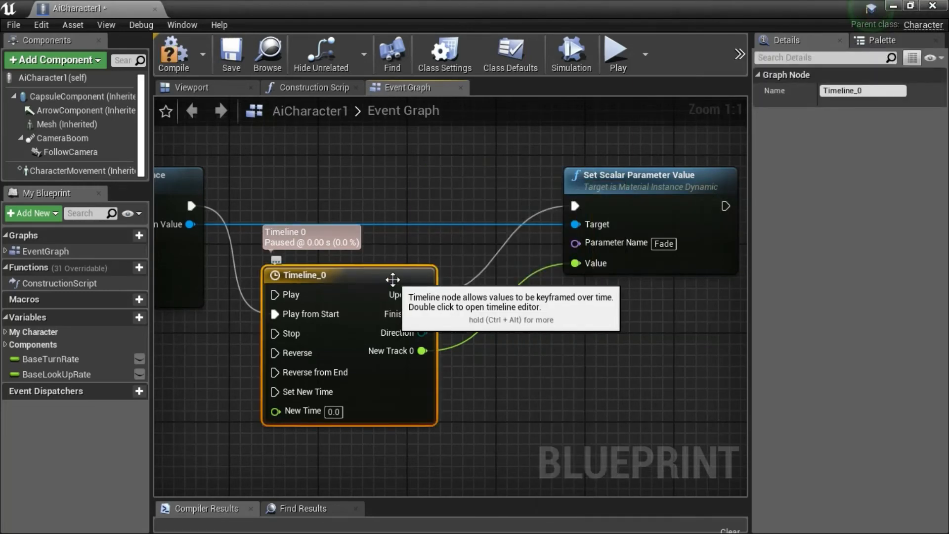
double_click(393, 278)
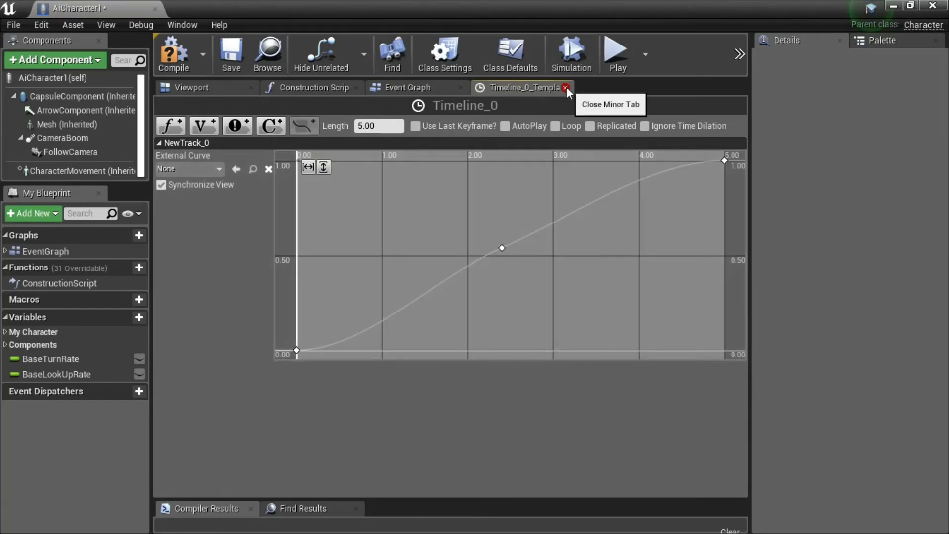
click(566, 87)
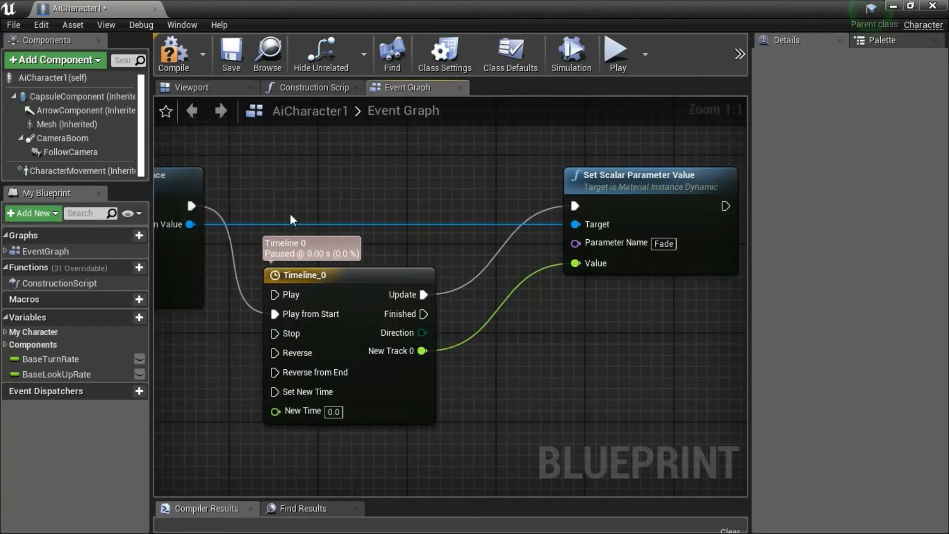
Compile and save the AiCharacter1 blueprint, and close it.
click(167, 66)
click(238, 66)
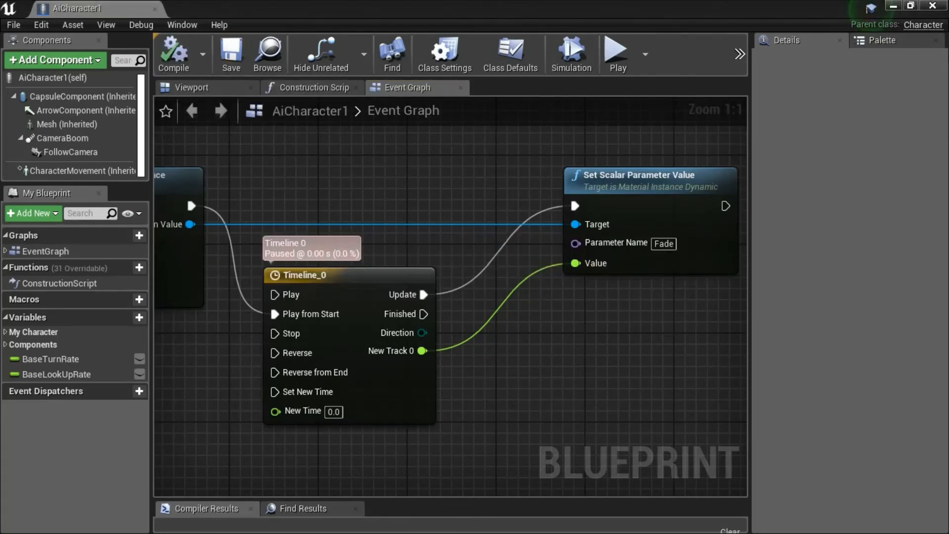
click(935, 6)
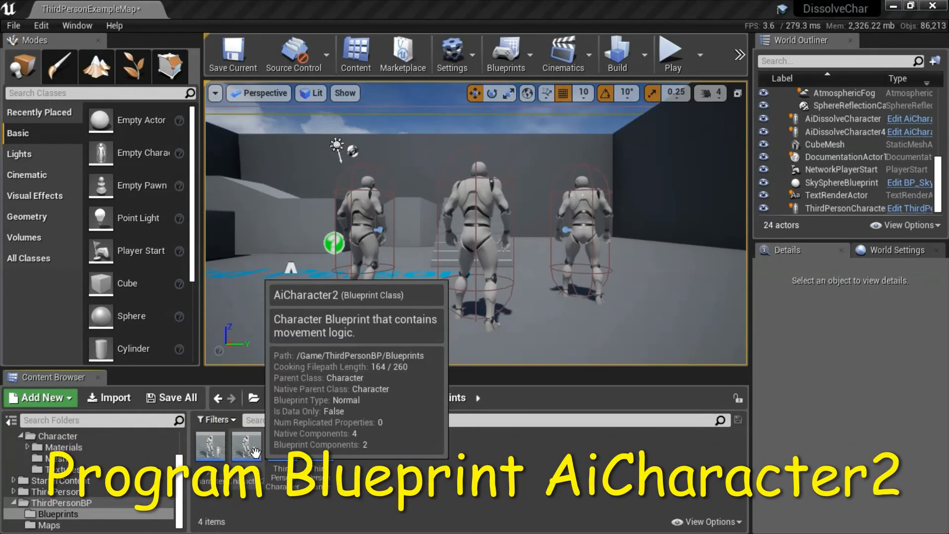
Open the AiCharacter2 blueprint and select the mannequin's Mesh component in its 3D view.
double_click(256, 455)
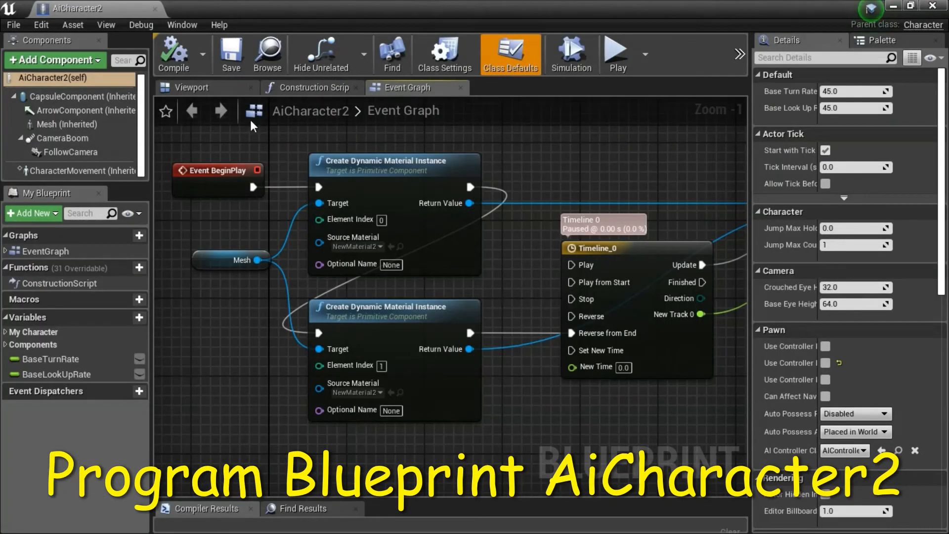
click(212, 88)
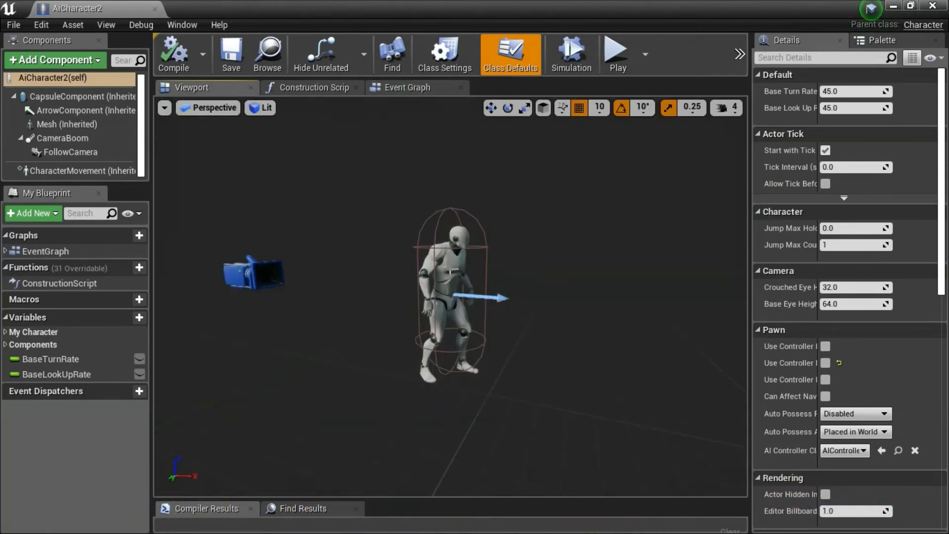
click(453, 272)
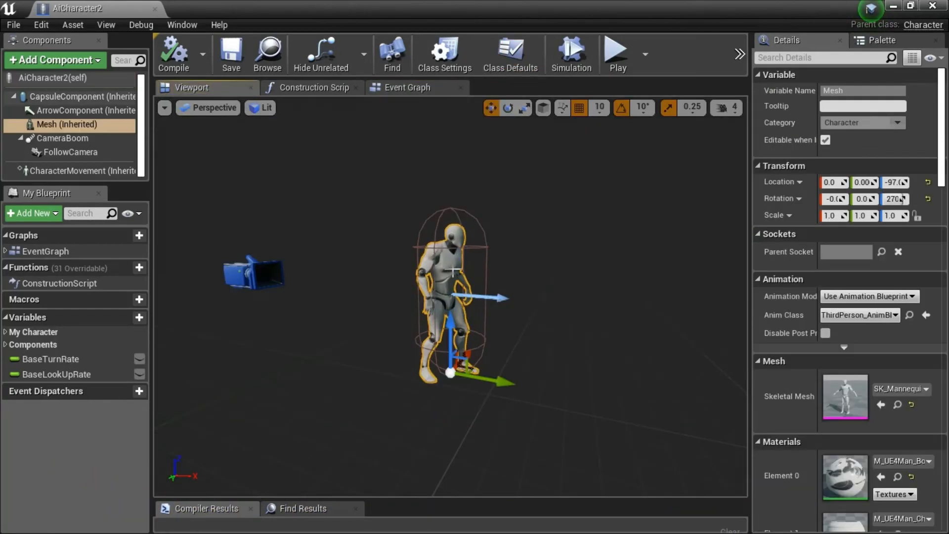
Examine the skeletal mesh and the two material elements assigned to the Mesh component of AiCharacter2.
scroll(846, 297, down, 2)
scroll(770, 294, down, 3)
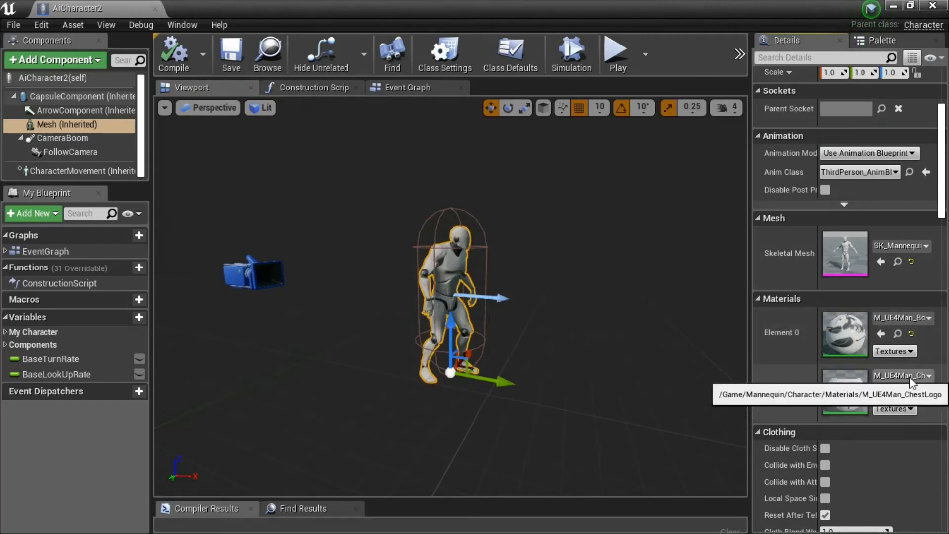
Review the Create Dynamic Material Instance, Timeline_0 and Set Scalar Parameter Value nodes in AiCharacter2's Event Graph, and close the blueprint.
click(421, 87)
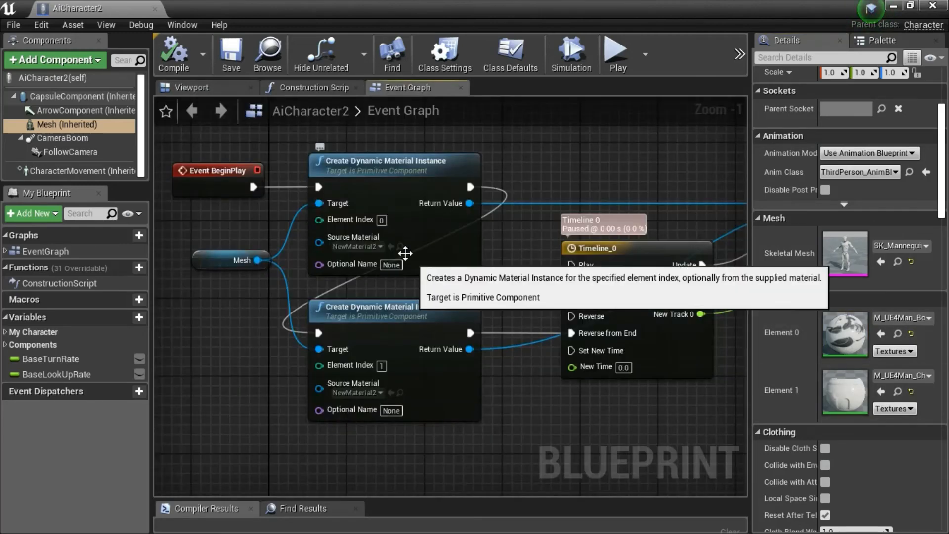
click(407, 177)
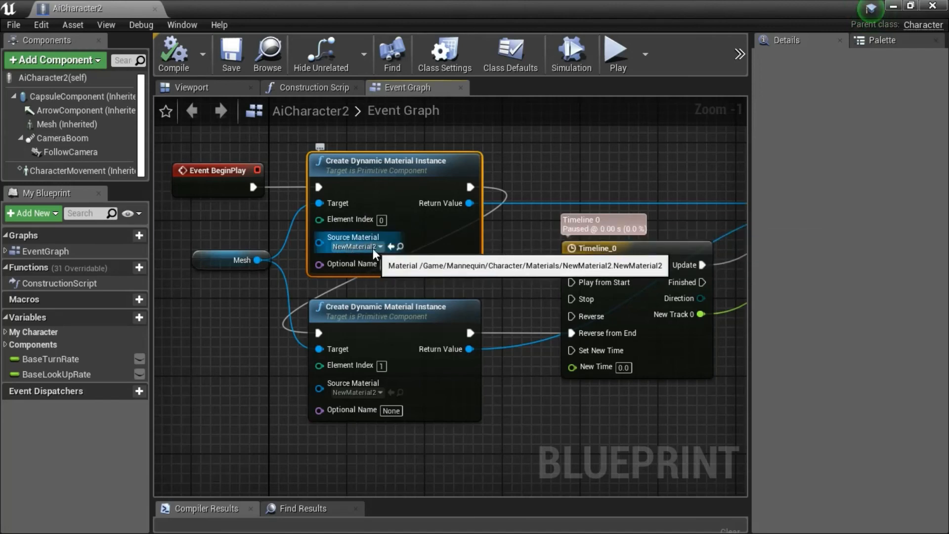
click(324, 312)
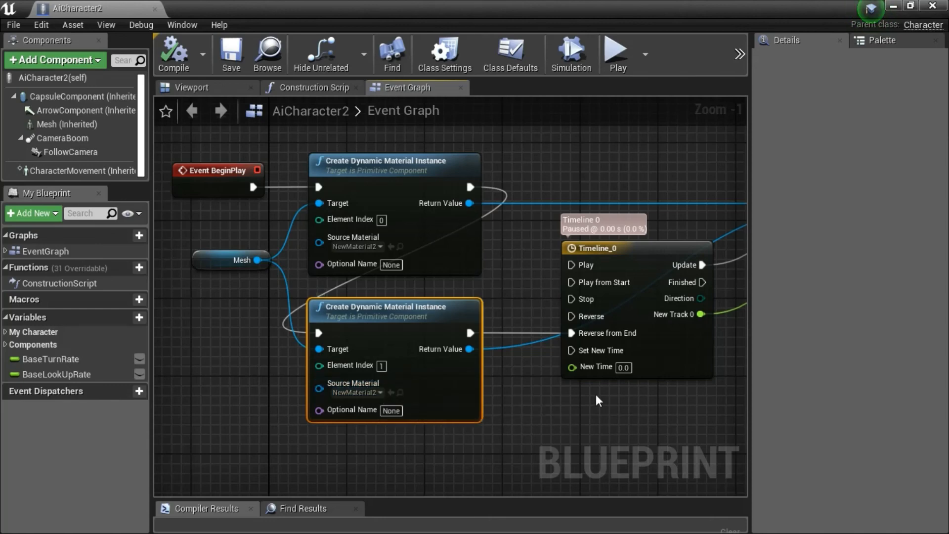
right_drag(595, 394, 328, 391)
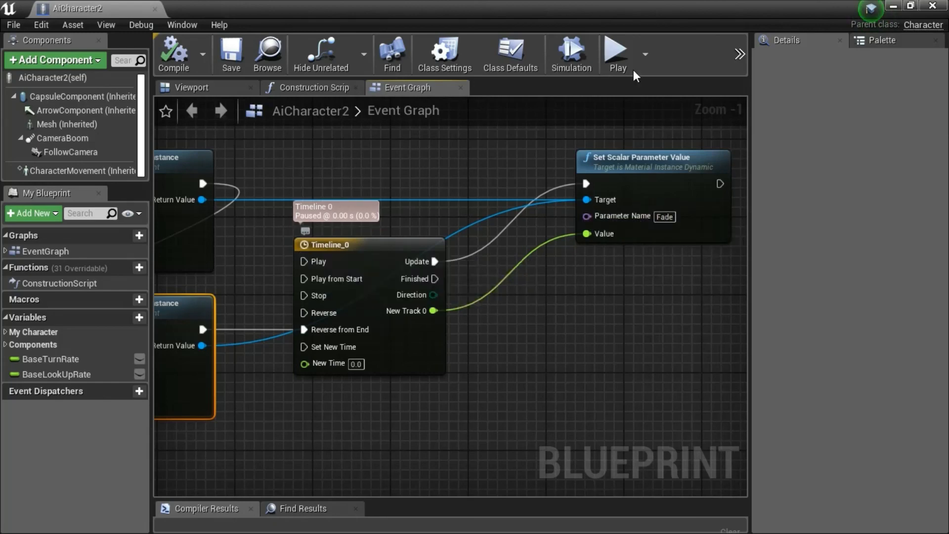
click(932, 7)
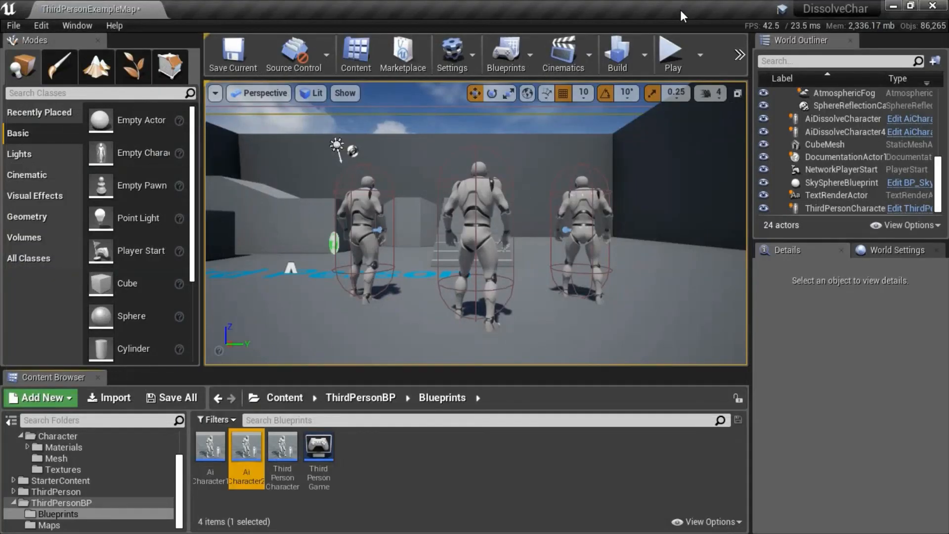
Play the level and run the player character around the scene to test the dissolve effect on the AI mannequins.
click(670, 54)
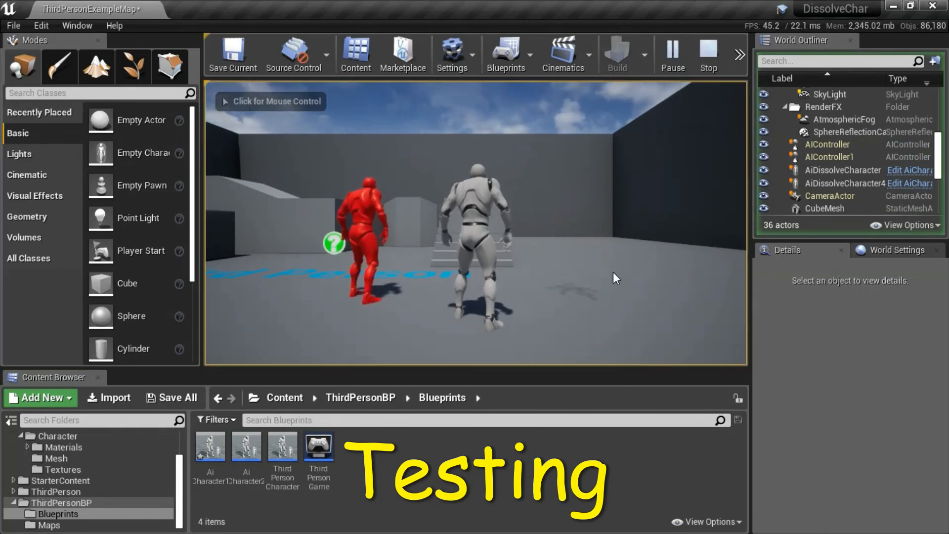
click(613, 273)
key(w)
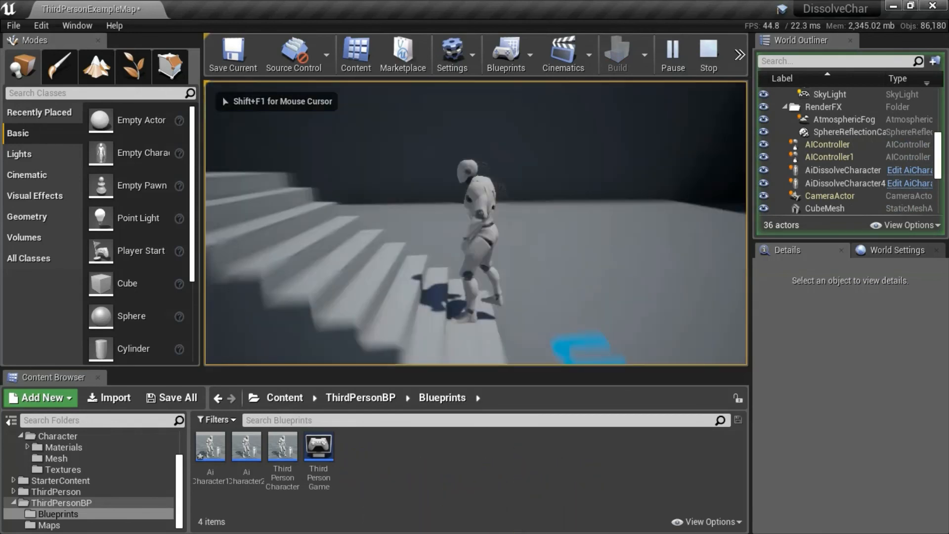
key(w)
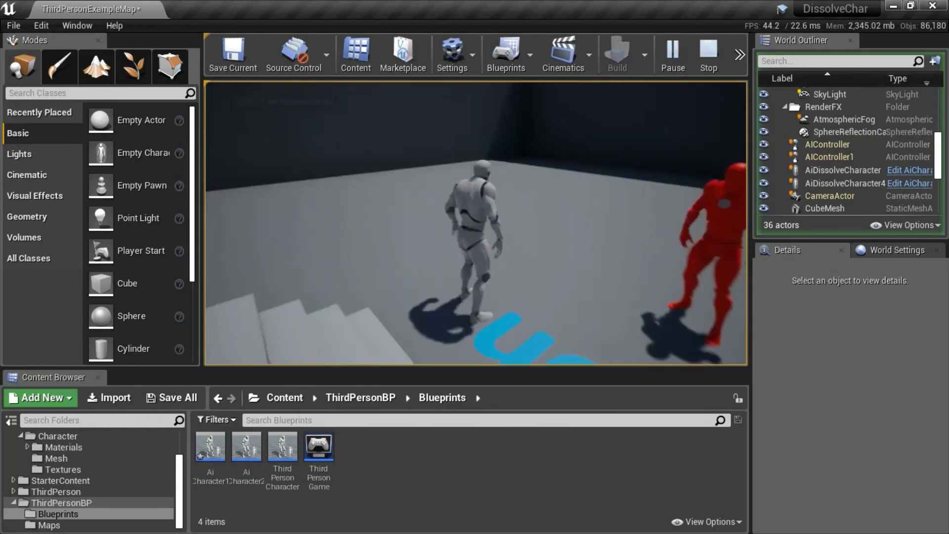